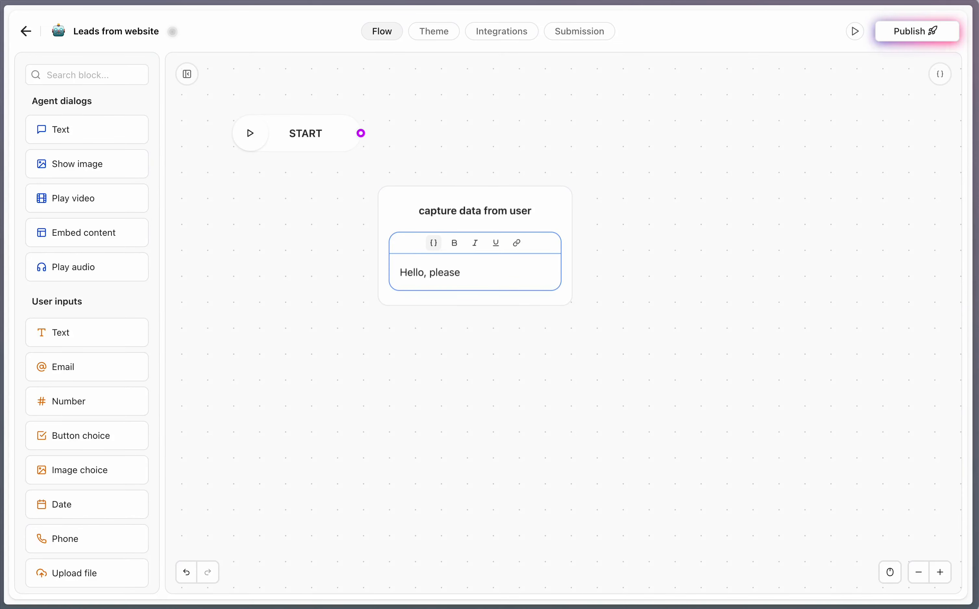
Step: Complete the greeting 'Hello, please fill in your information' and add a 'Name' text message below it
type("fill in your information")
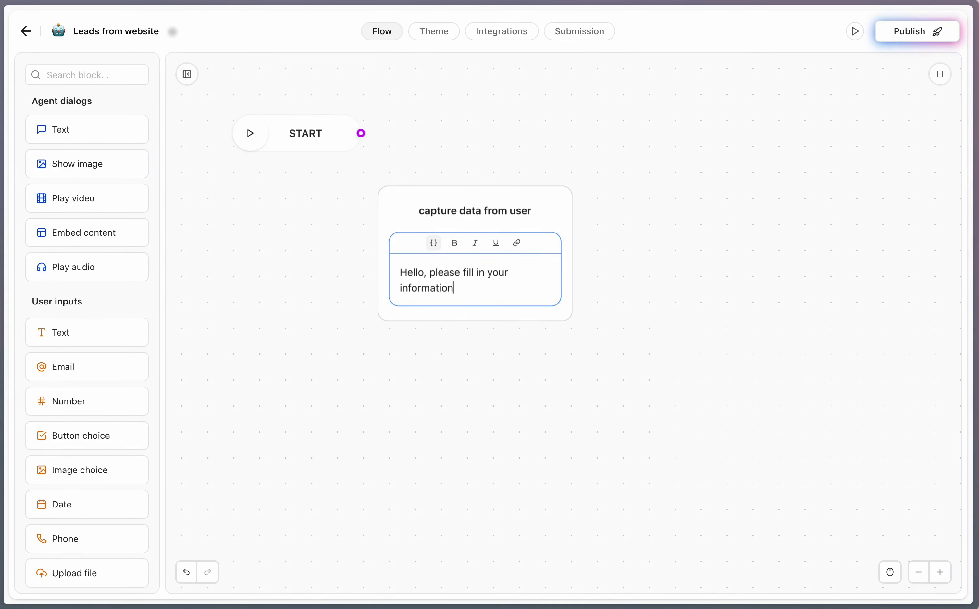
left_click(387, 268)
left_click_drag(88, 130, 453, 305)
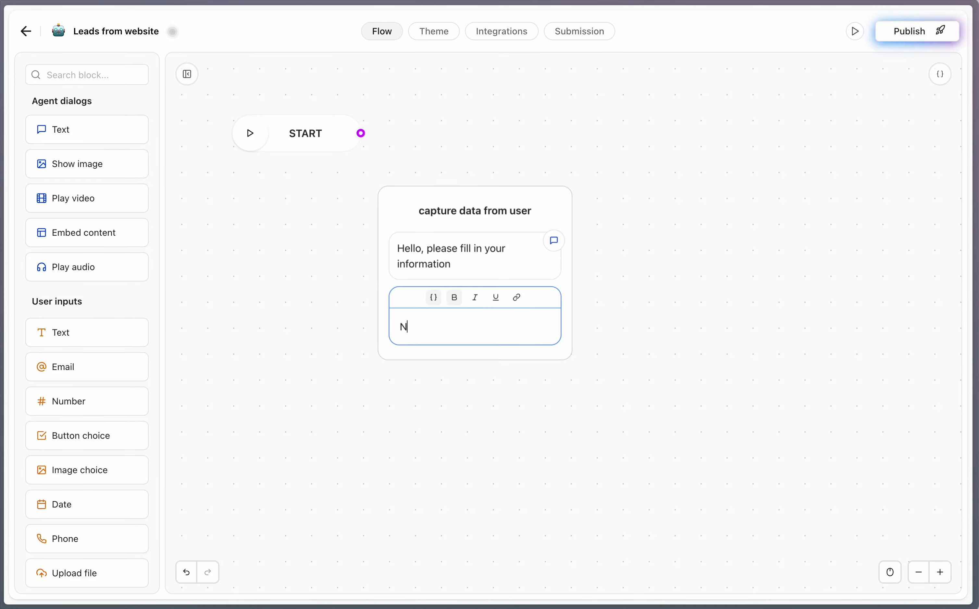
left_click(311, 285)
Step: Add a text input under 'Name' that saves its answer to a new 'name' variable
left_click_drag(66, 322, 426, 328)
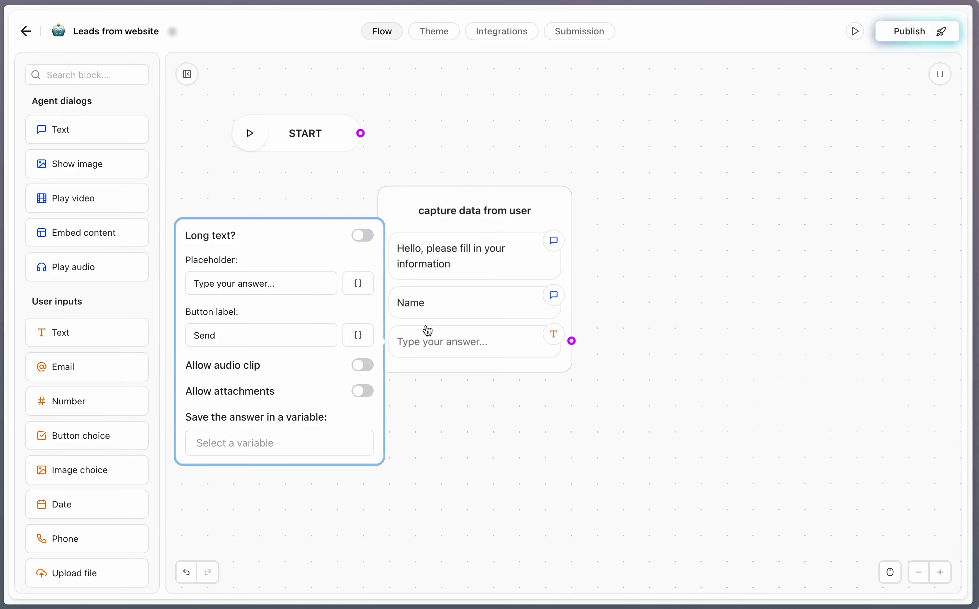
left_click(238, 445)
type("name")
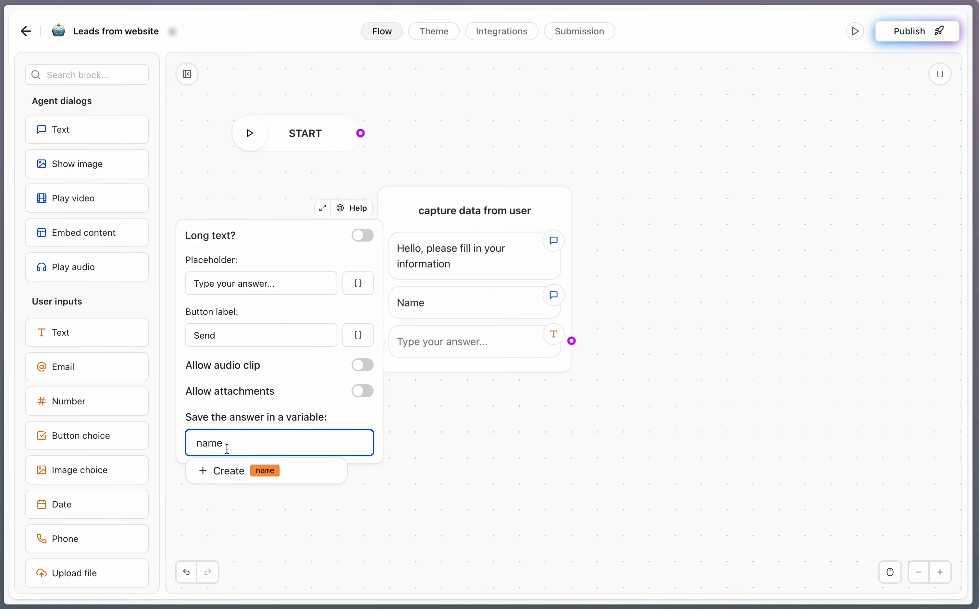
left_click(226, 477)
left_click(467, 403)
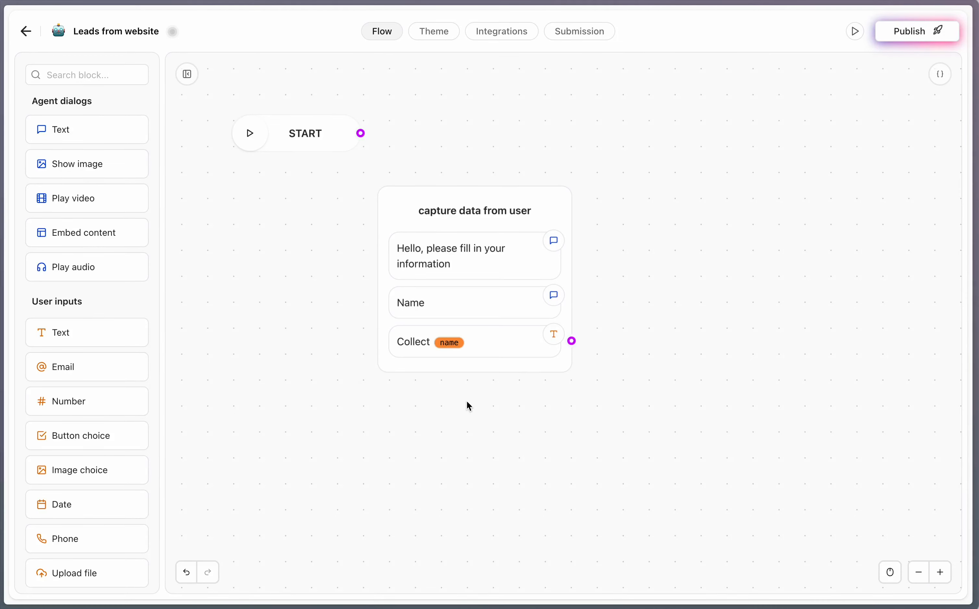
Step: Add the message 'Please provide your email address', correcting the 'emial' typo
left_click_drag(80, 140, 456, 379)
type("Ple")
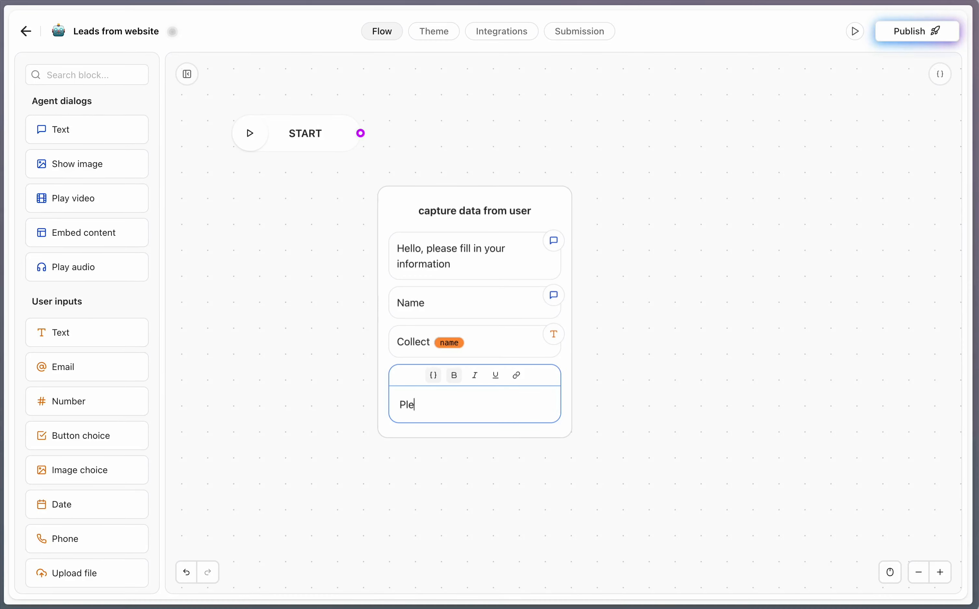
type("ase provide")
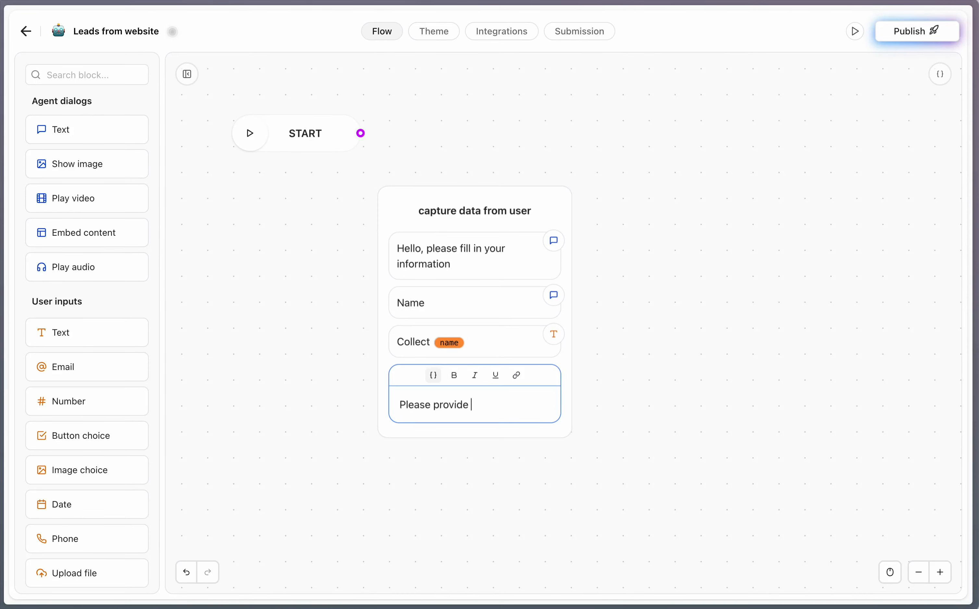
type(" your emial a")
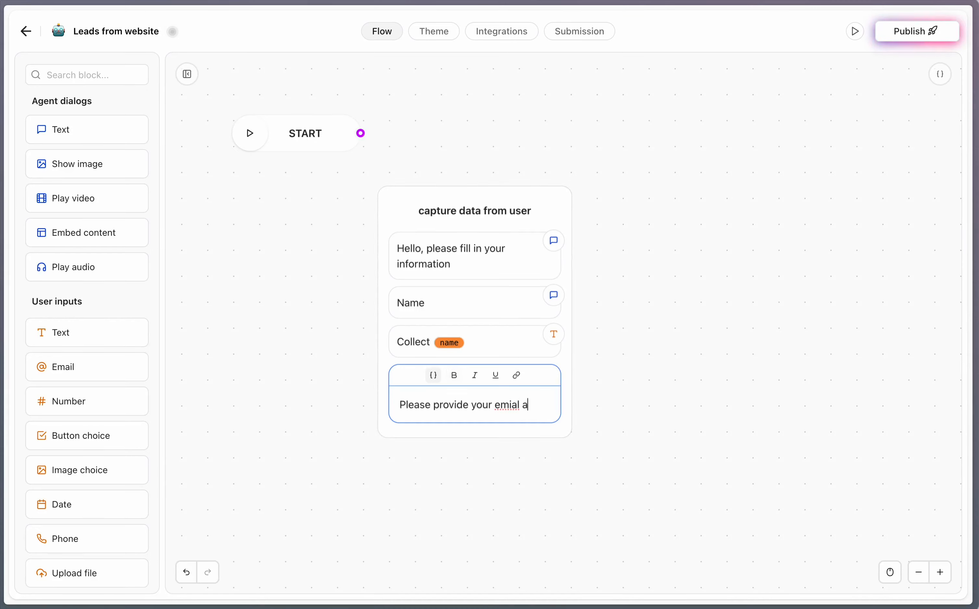
type("ddress")
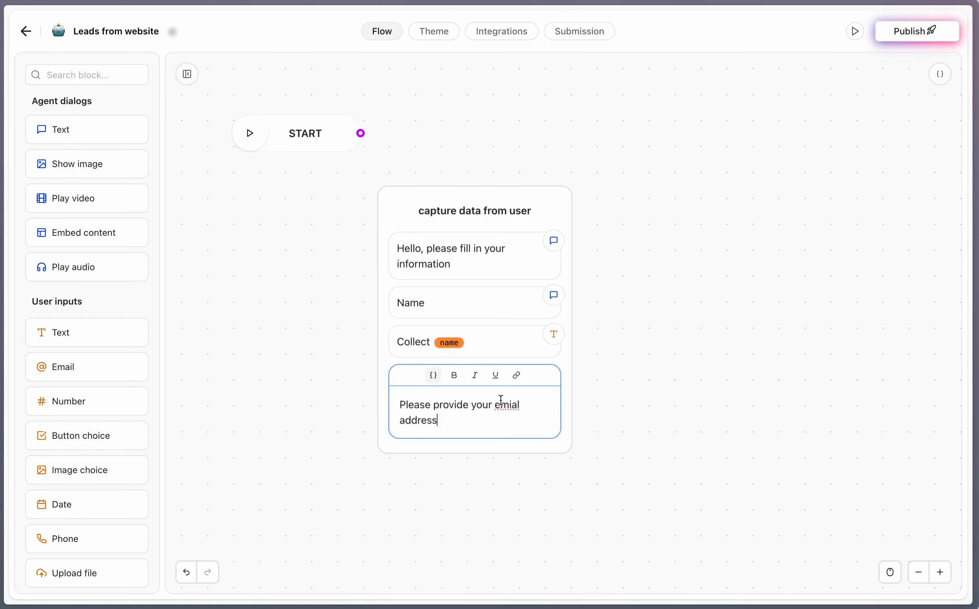
left_click(516, 401)
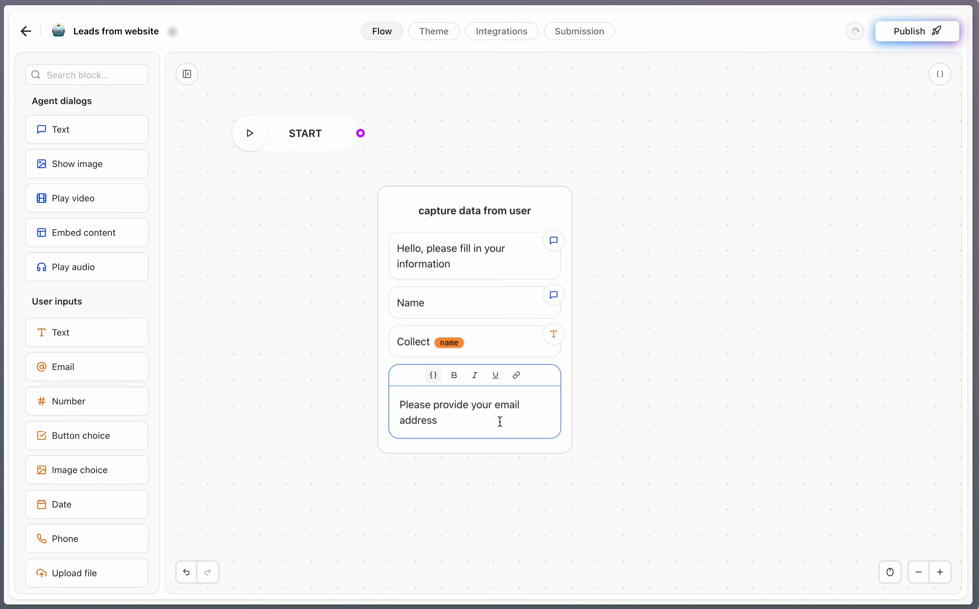
left_click(659, 447)
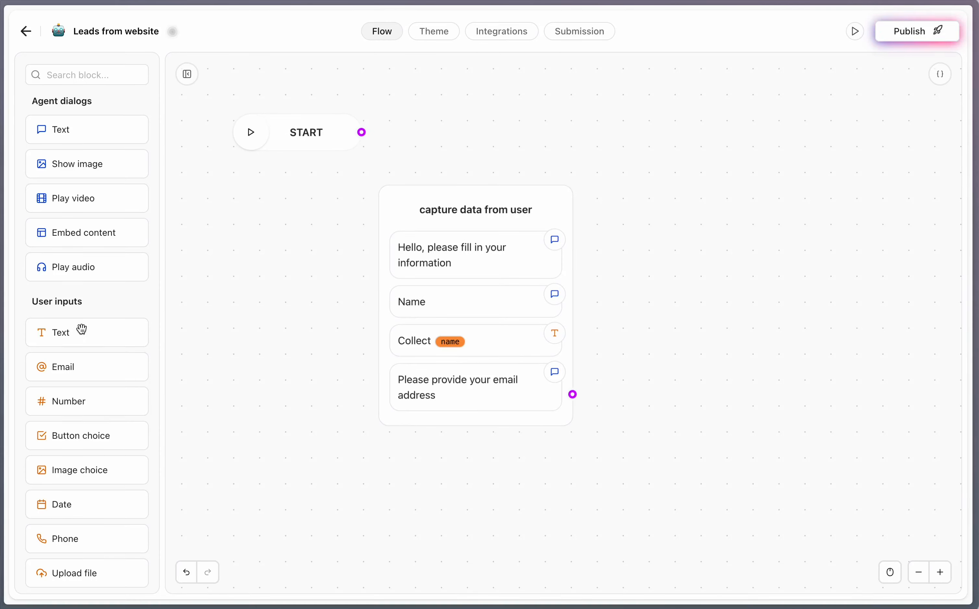
Step: Add an email input saving to a new 'email' variable, and connect START to the block
left_click_drag(72, 366, 439, 428)
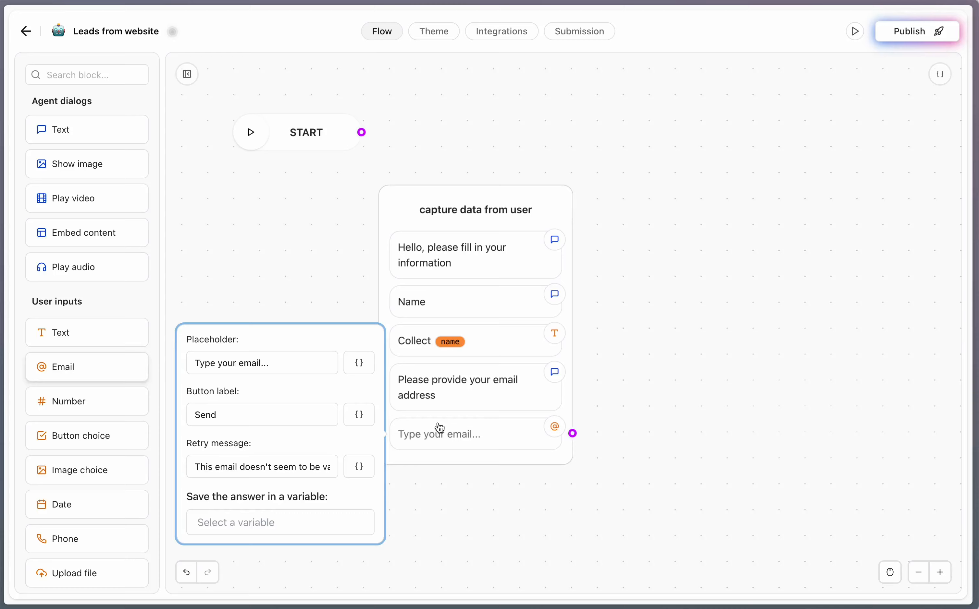
left_click(266, 523)
type("email")
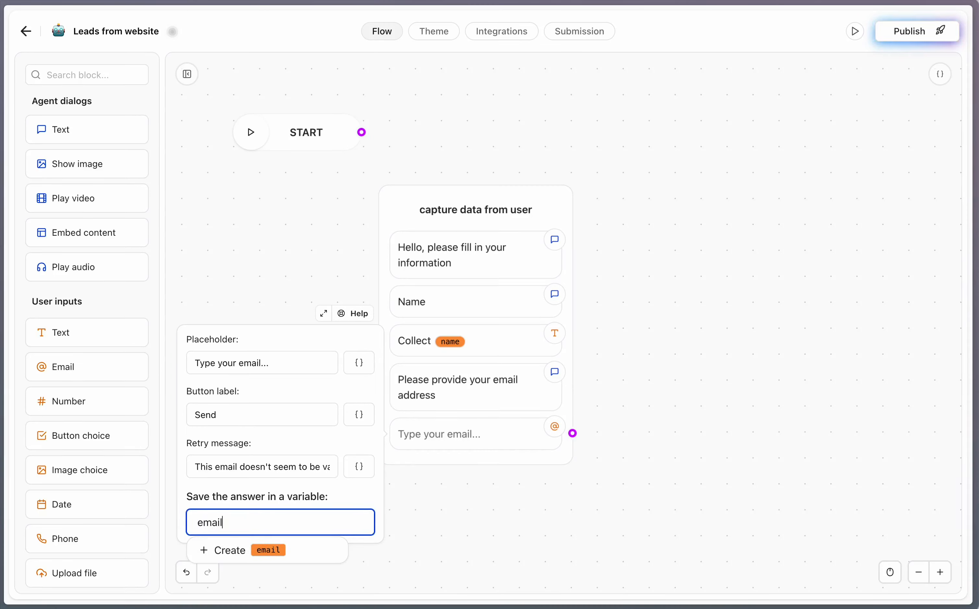
left_click(238, 557)
left_click(519, 474)
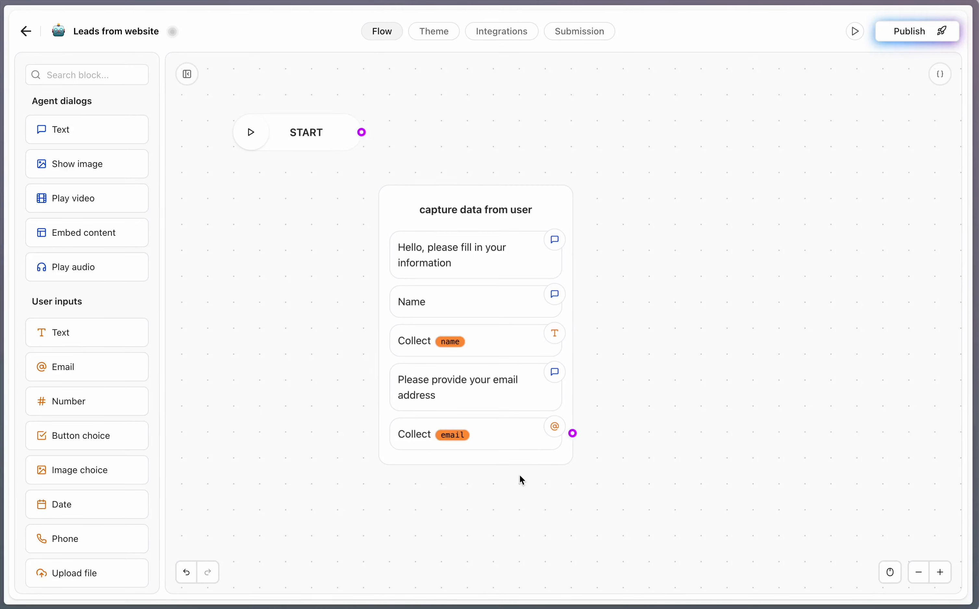
left_click_drag(361, 132, 423, 241)
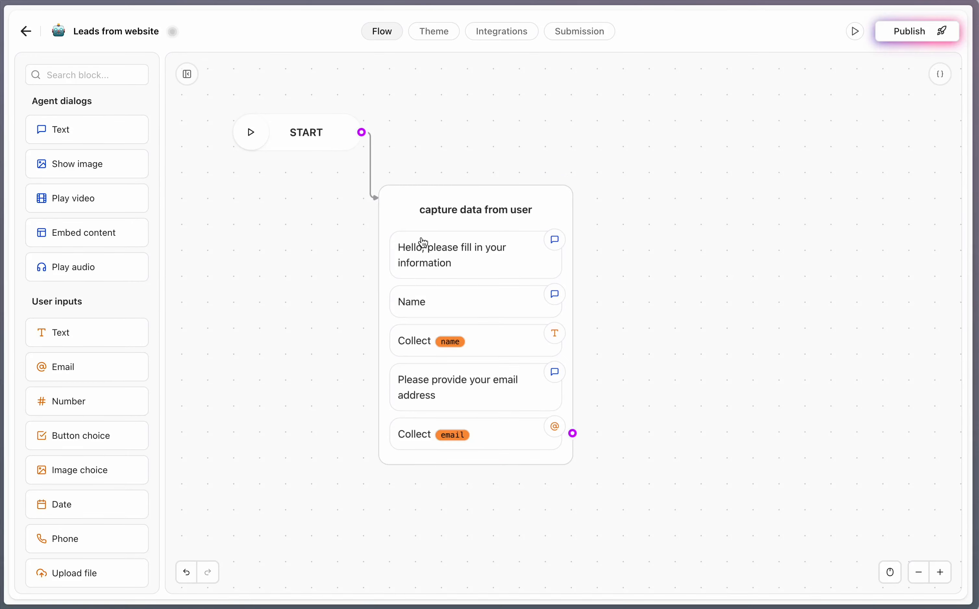
Step: Add a text message as a new Group #2 and link the email step to it
scroll(299, 293, "down", 1)
scroll(299, 293, "left", 1)
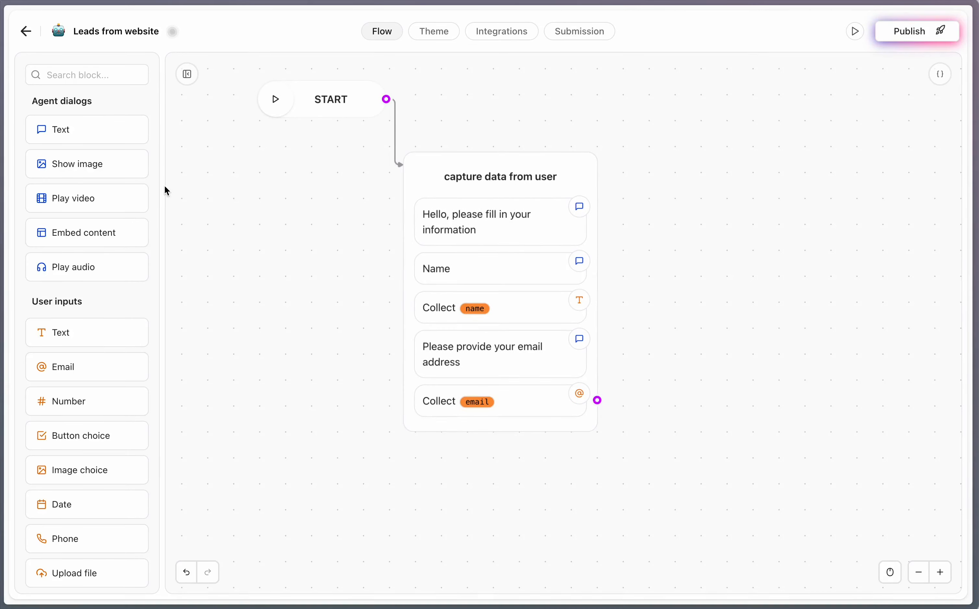
left_click_drag(85, 135, 661, 520)
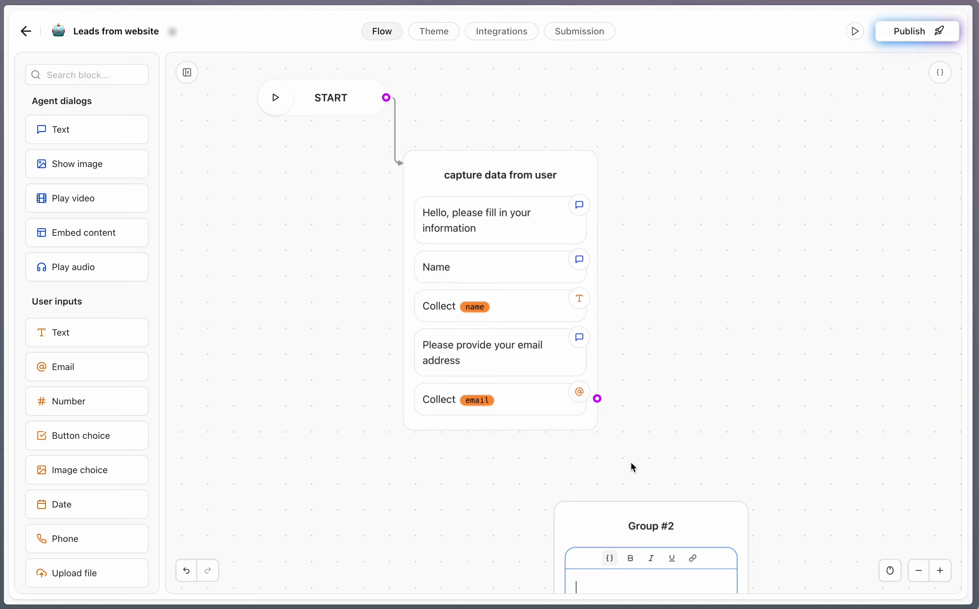
left_click_drag(598, 399, 653, 510)
scroll(716, 456, "down", 3)
scroll(717, 456, "left", 1)
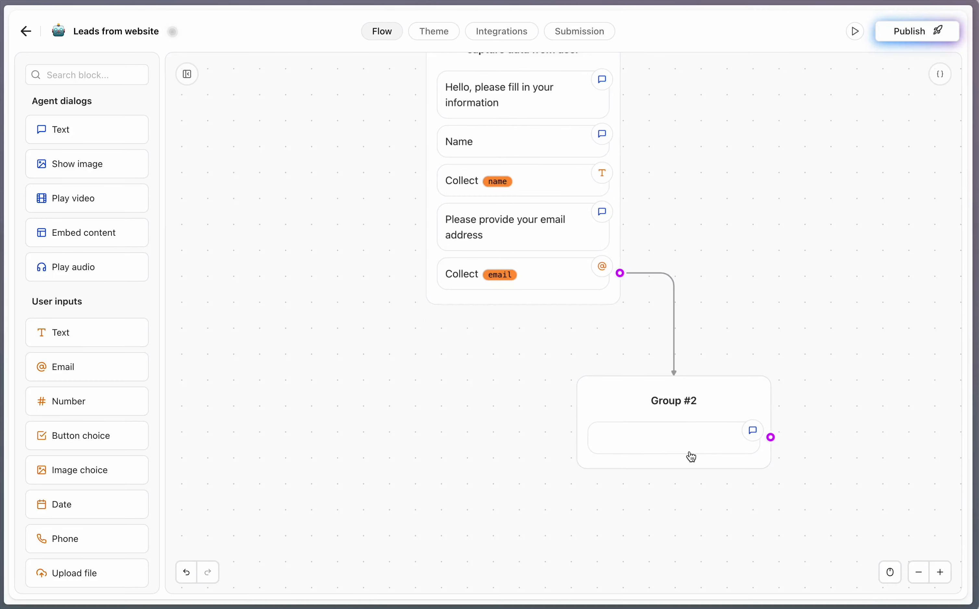
Step: Write 'data provided:' in Group #2's message, followed by the name and email variables separated by a comma
left_click(672, 441)
type("data provided")
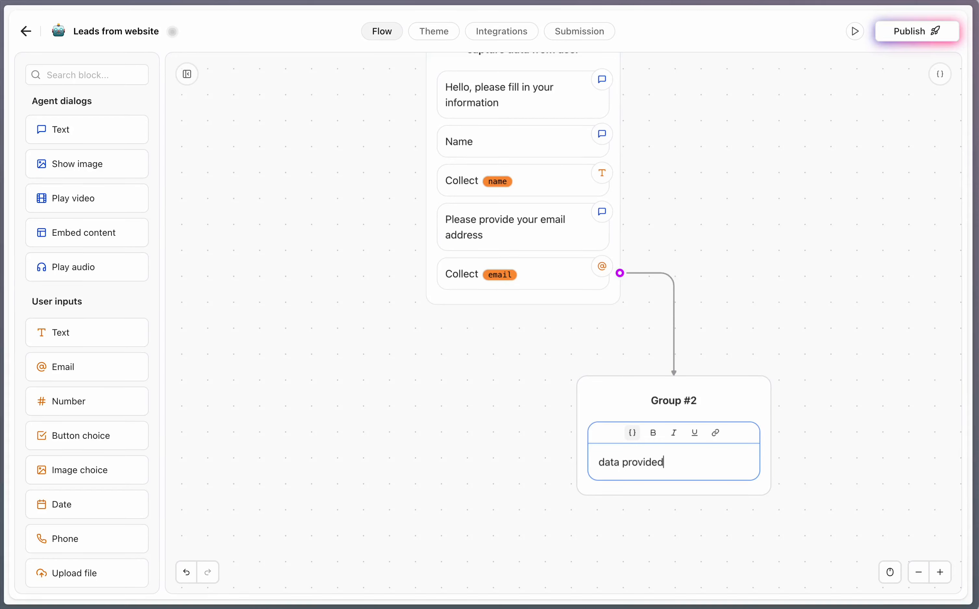
type(":")
key("Return")
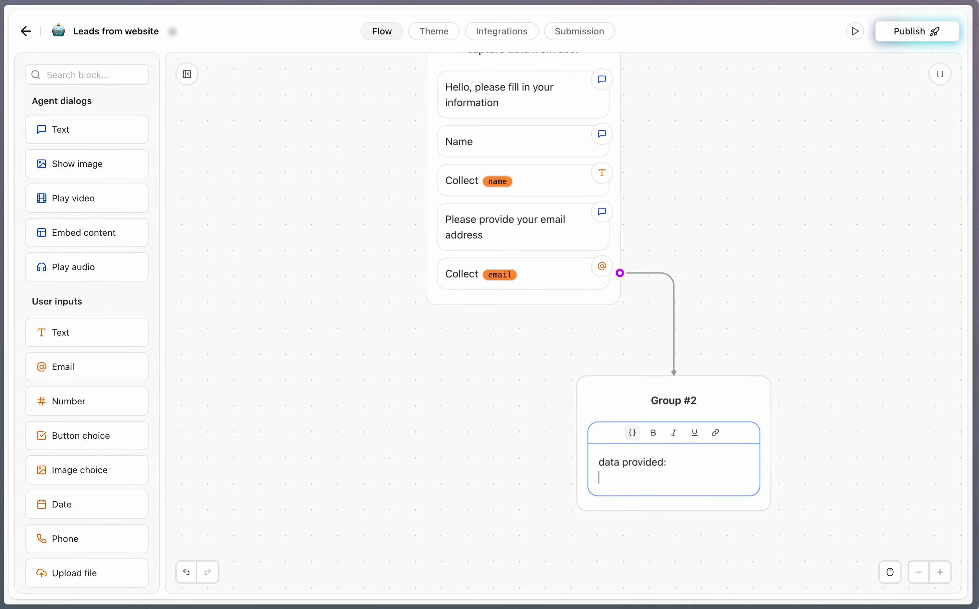
left_click(640, 435)
left_click(553, 556)
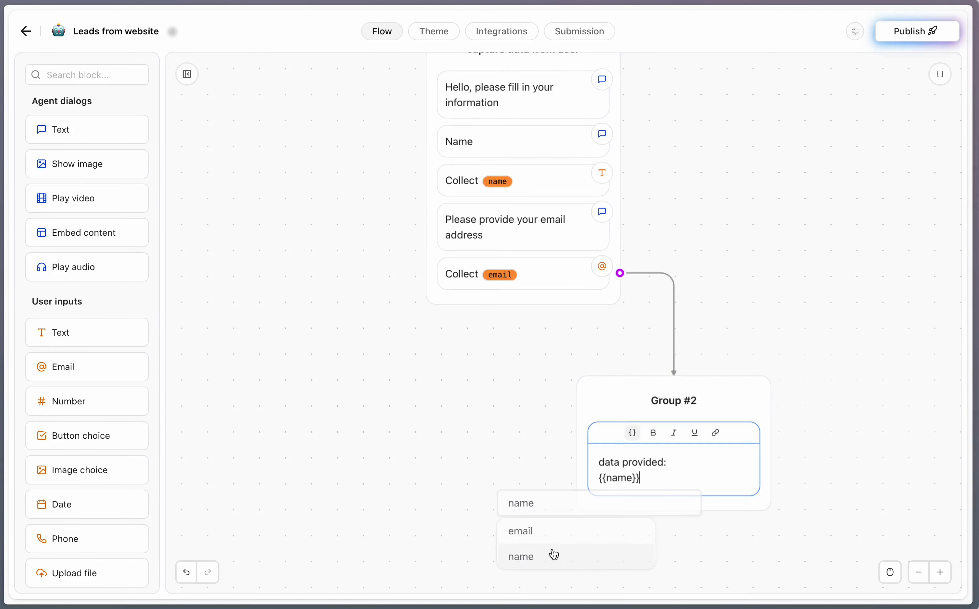
type(",")
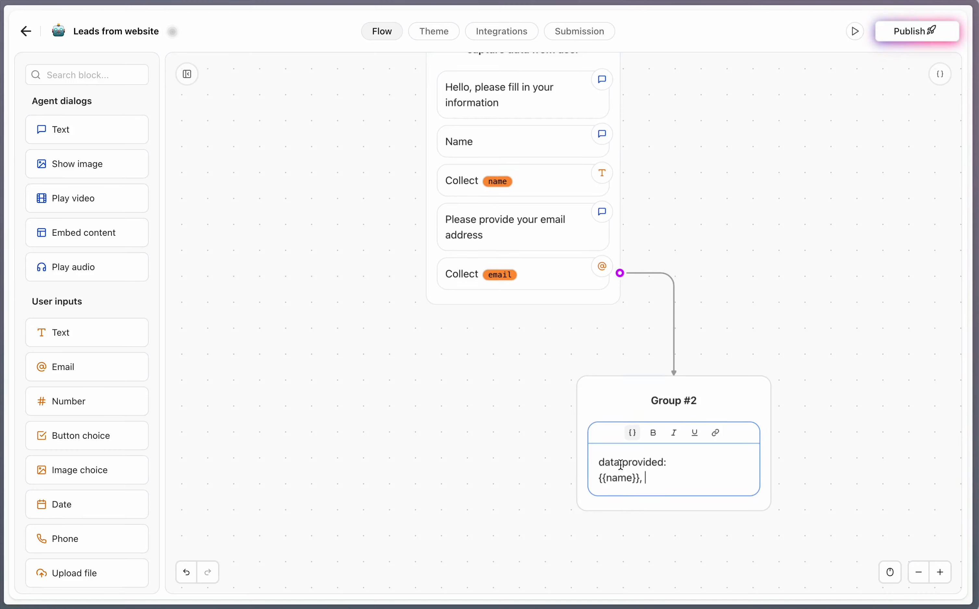
left_click(632, 433)
left_click(591, 531)
left_click(509, 471)
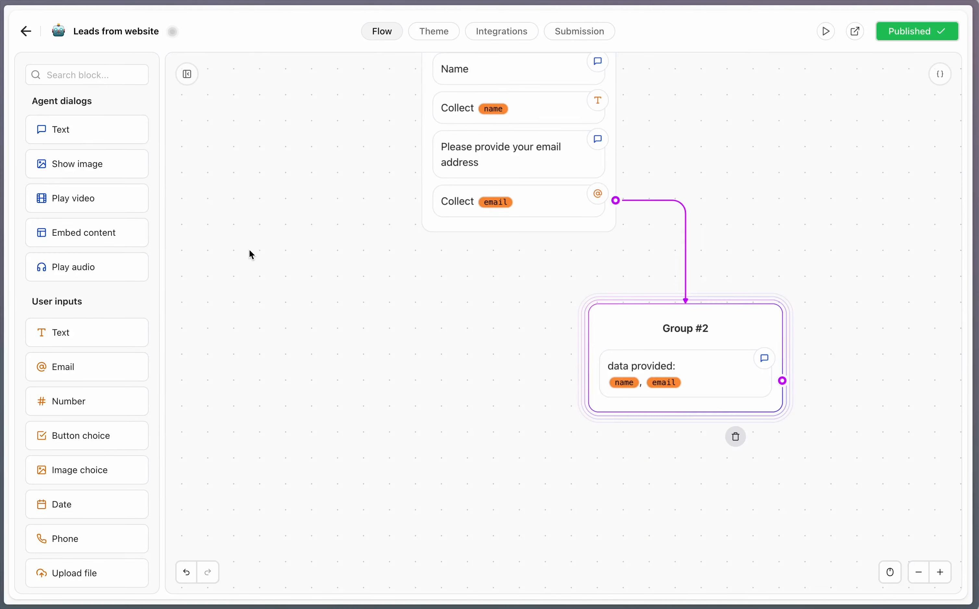
left_click(257, 241)
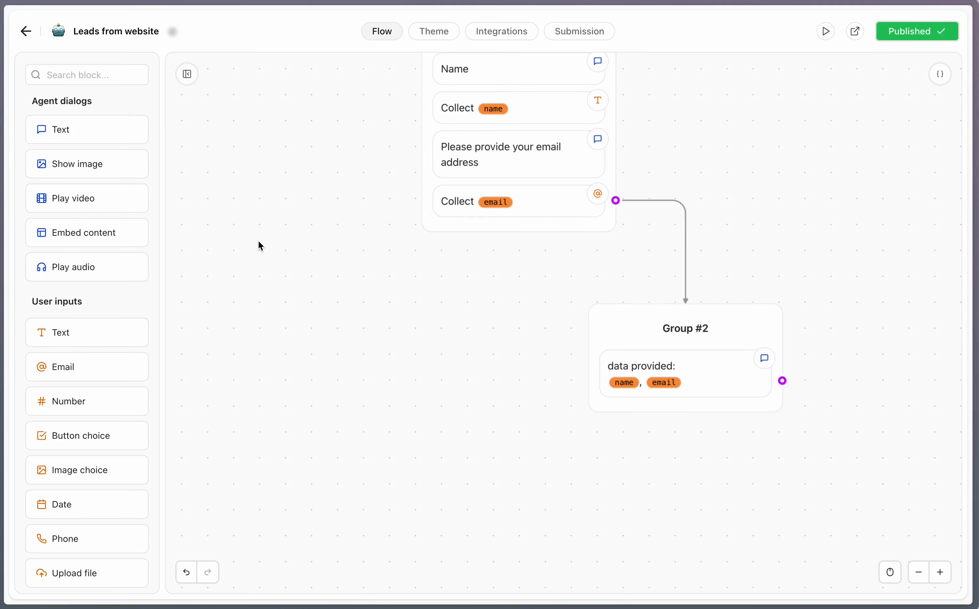
Step: Add a Pabbly block as Group #3, link Group #2 to it, and open its webhook settings
scroll(87, 316, "down", 4)
scroll(87, 314, "down", 15)
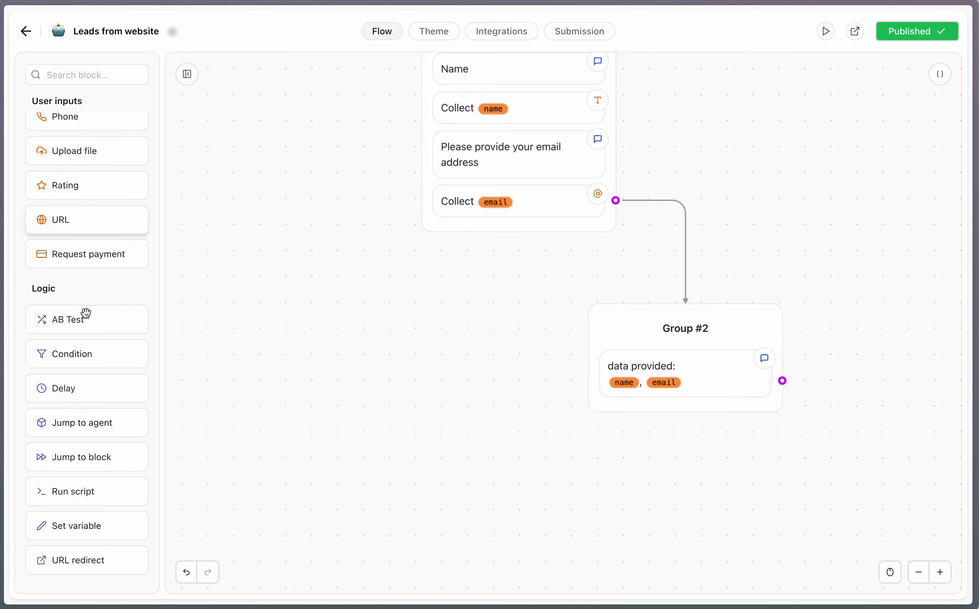
scroll(85, 315, "down", 10)
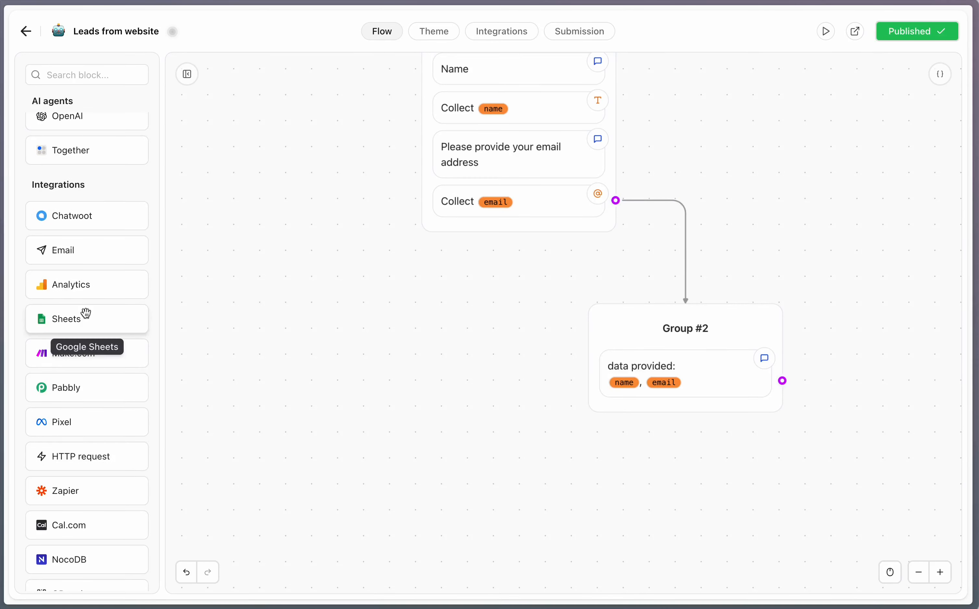
left_click_drag(68, 286, 687, 491)
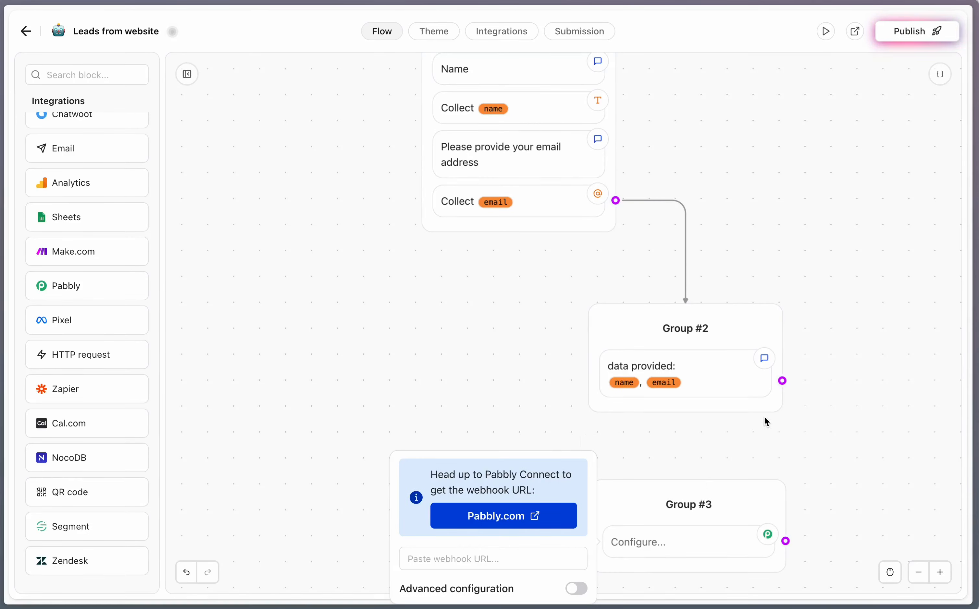
left_click_drag(782, 381, 751, 495)
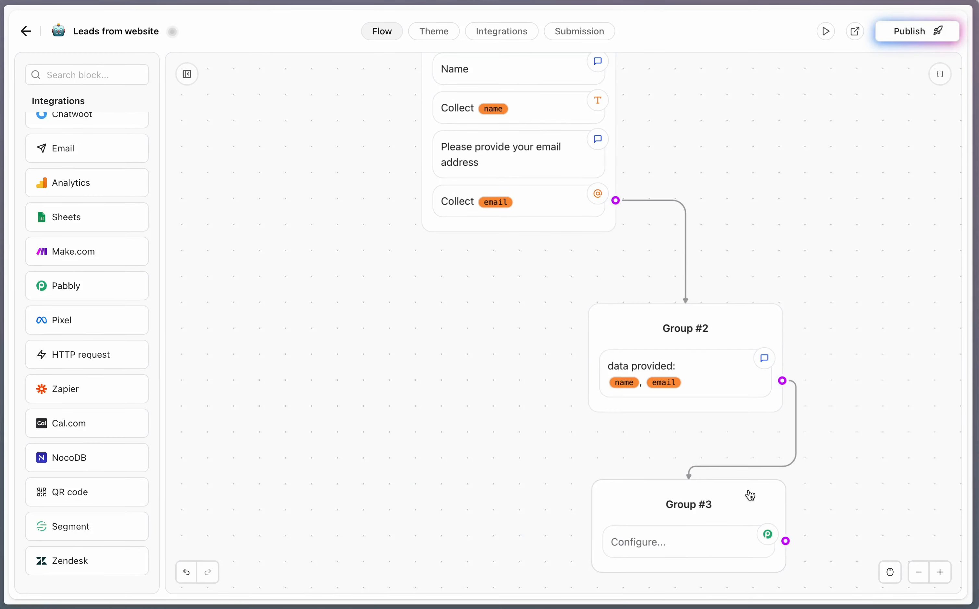
scroll(642, 552, "down", 3)
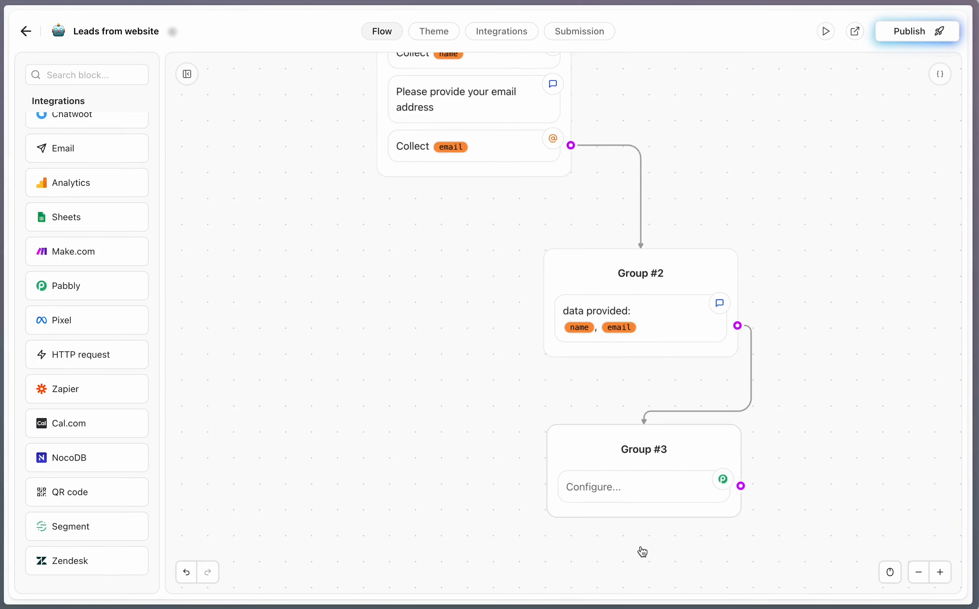
left_click(598, 488)
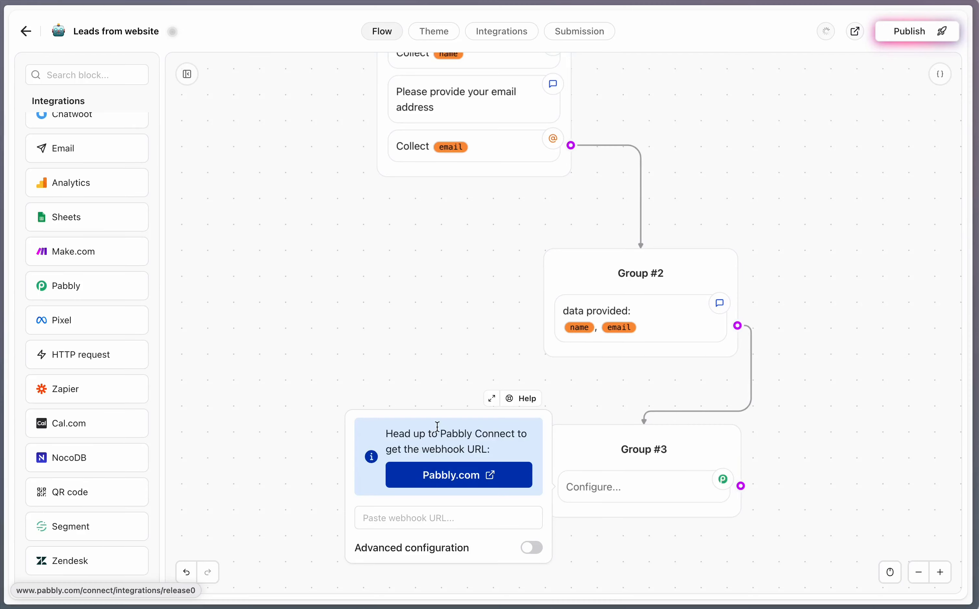
Step: Create a new Pabbly Connect workflow named 'website leads'
key("ctrl+Tab")
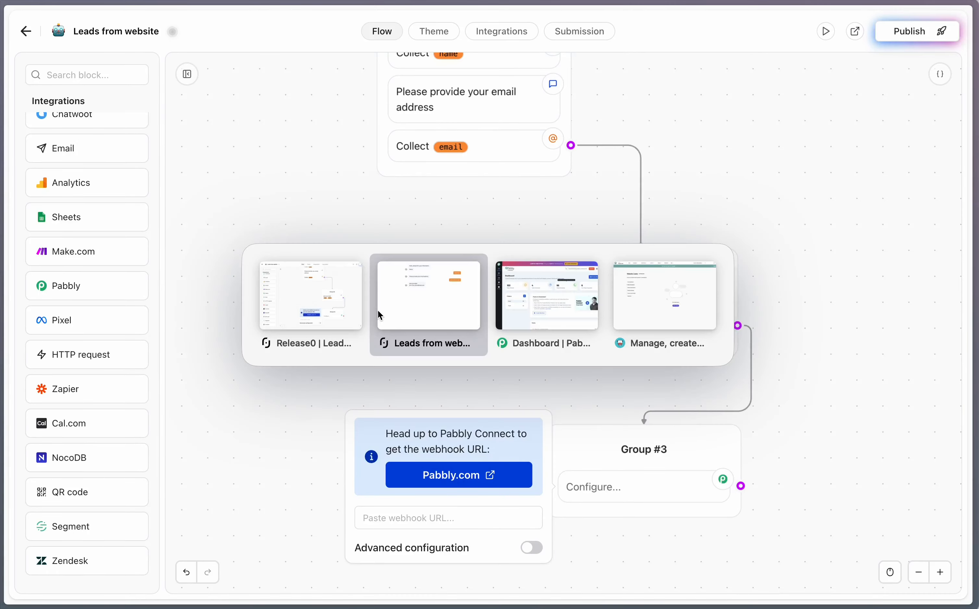
key("ctrl+Tab")
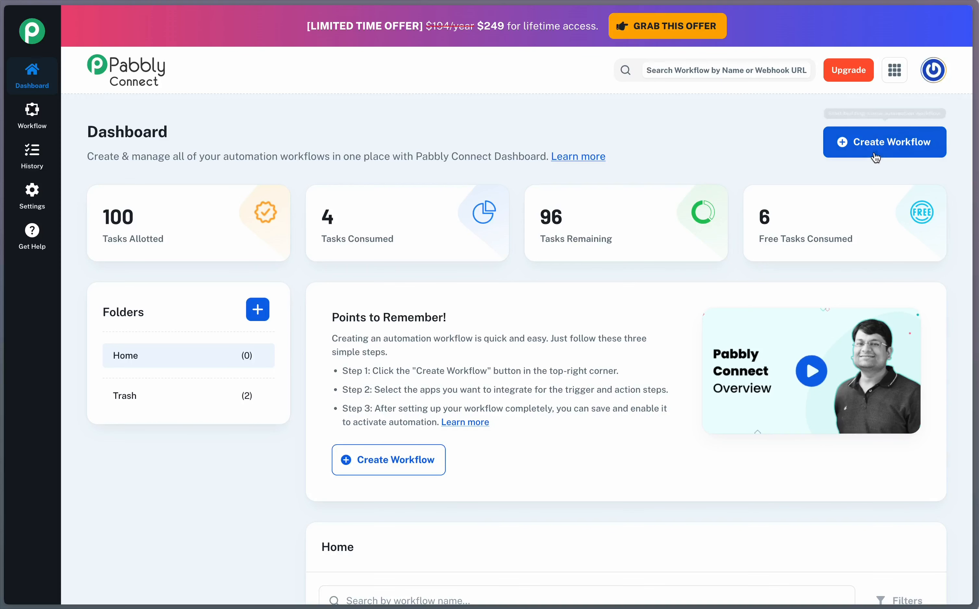
left_click(880, 150)
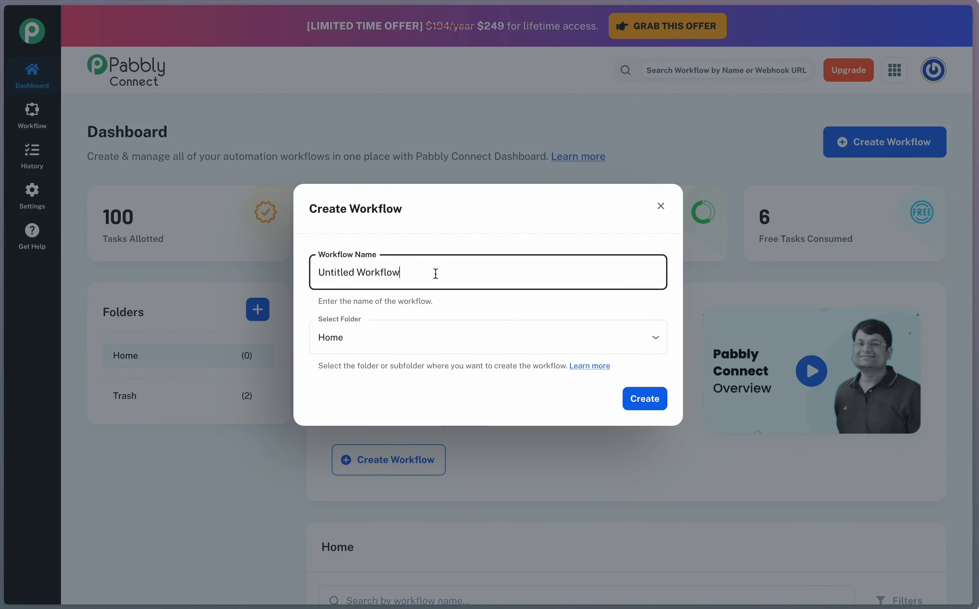
key("ctrl+shift+Left")
key("ctrl+shift+Left")
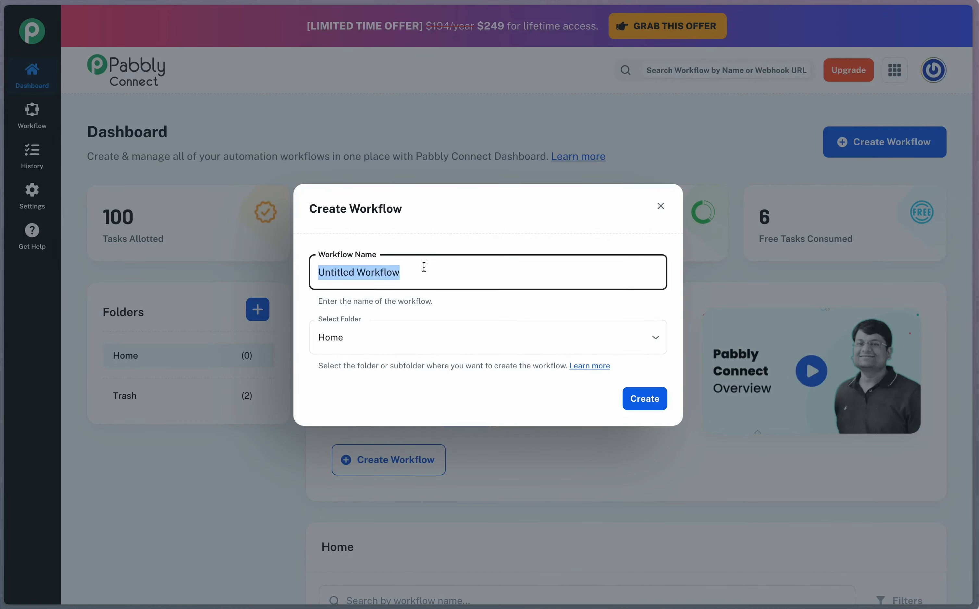
type("website lea")
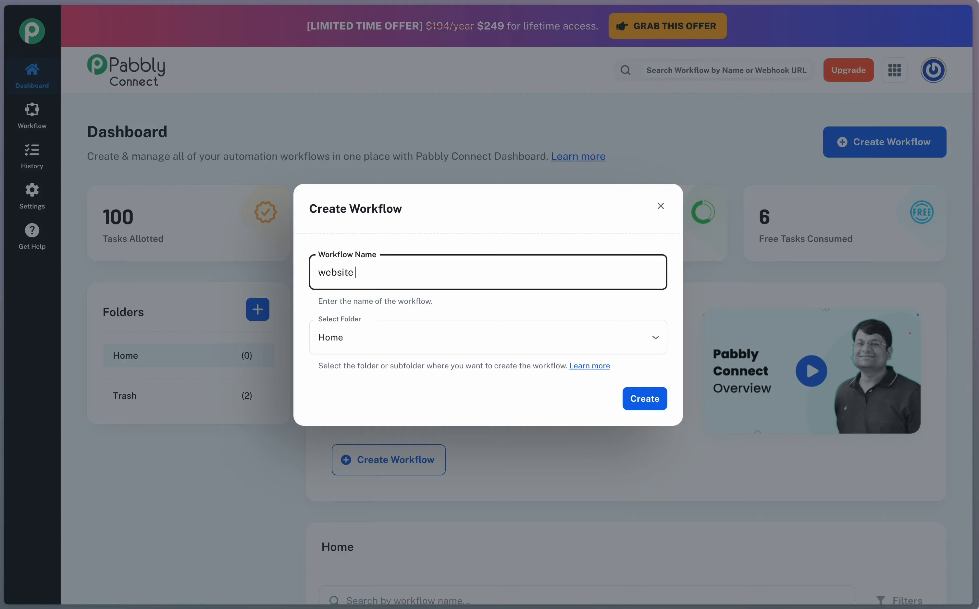
type("ds")
left_click(641, 402)
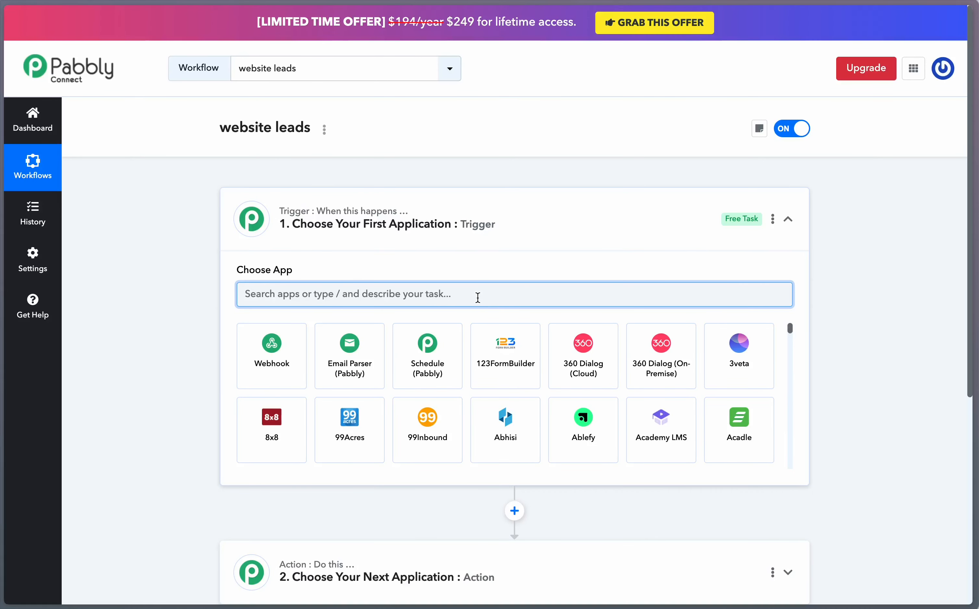
Step: Set the trigger to Release0's 'Pabbly Block Triggered' event and copy its webhook URL
type("release0")
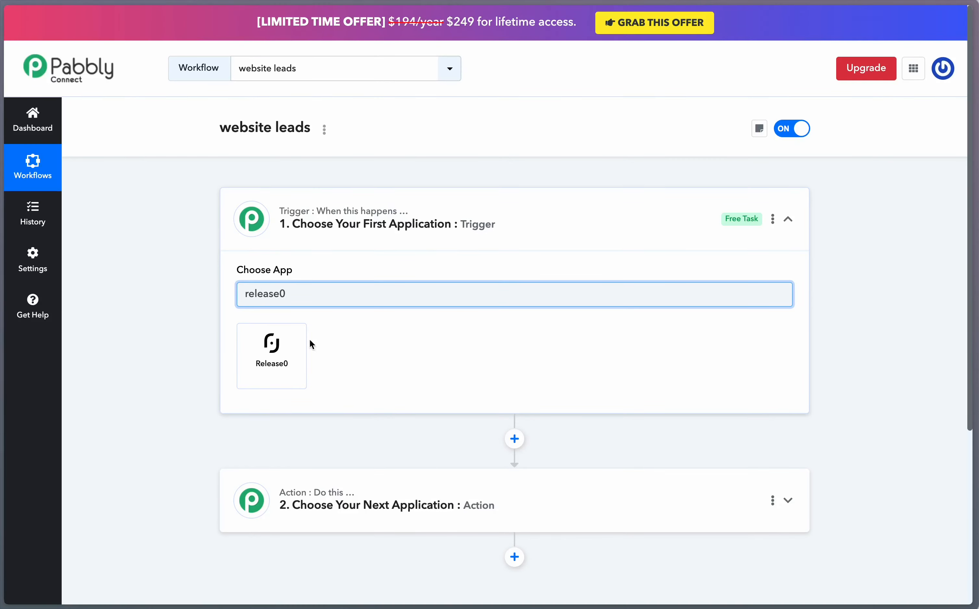
left_click(283, 349)
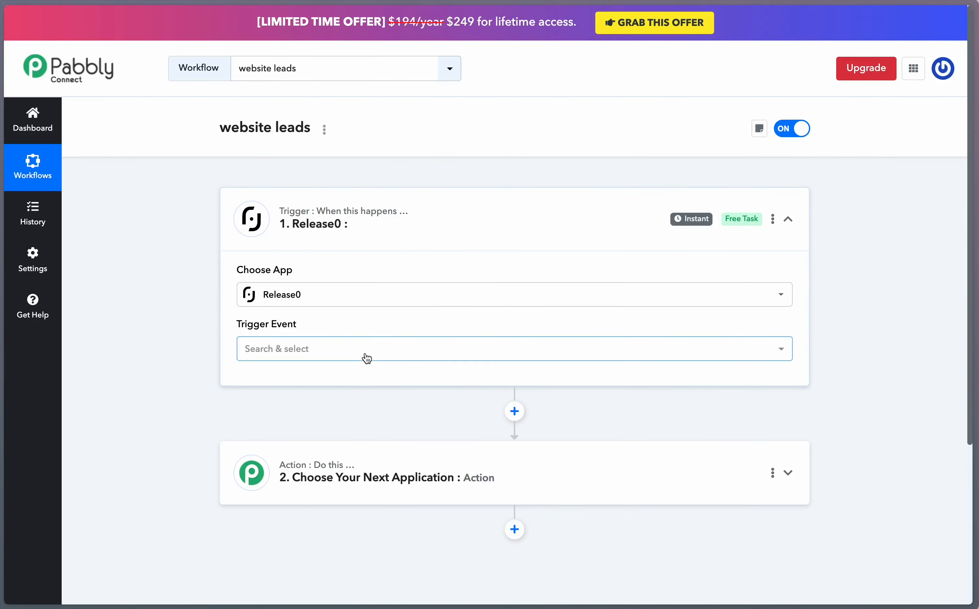
left_click(291, 351)
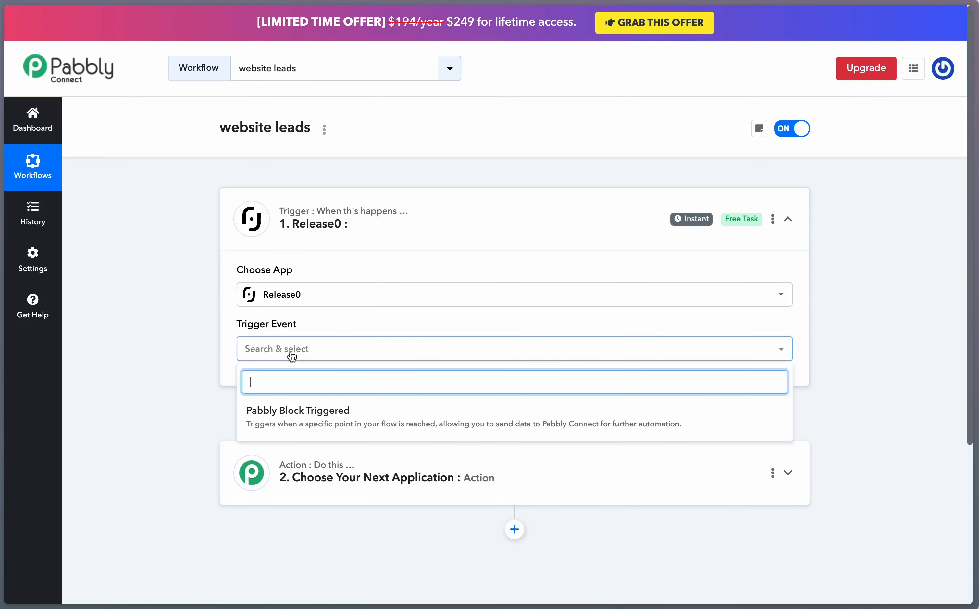
left_click(452, 421)
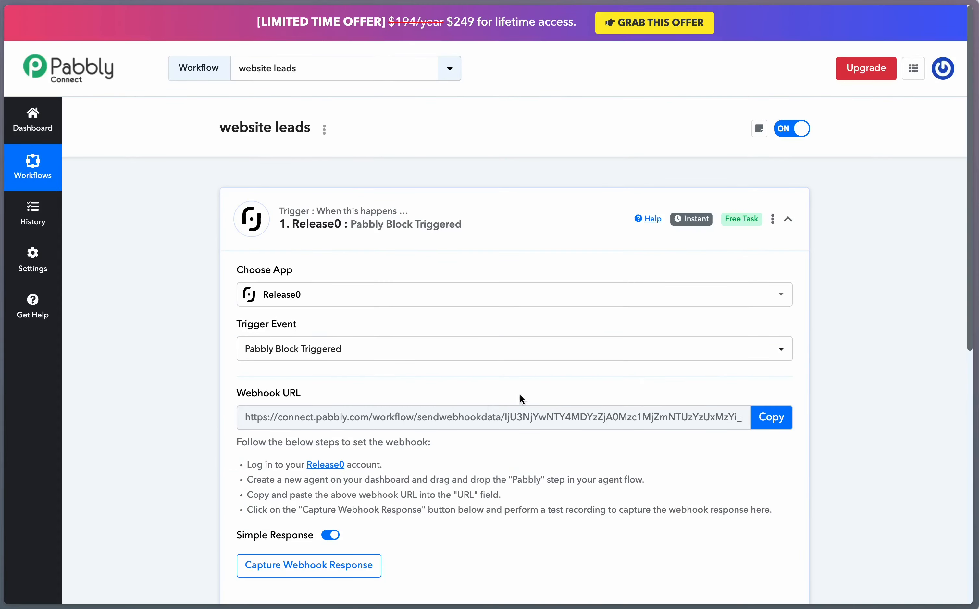
scroll(520, 399, "down", 2)
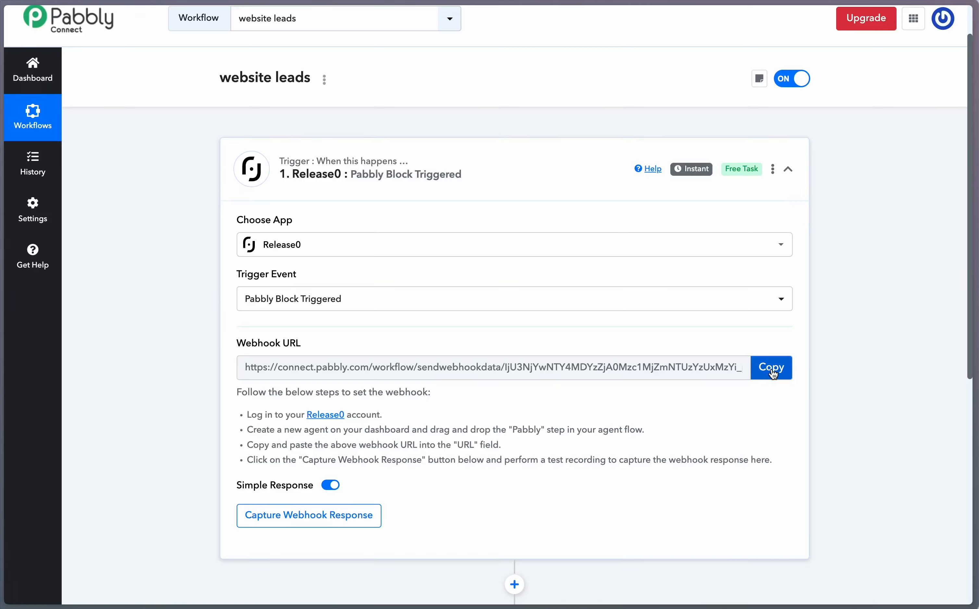
left_click(772, 374)
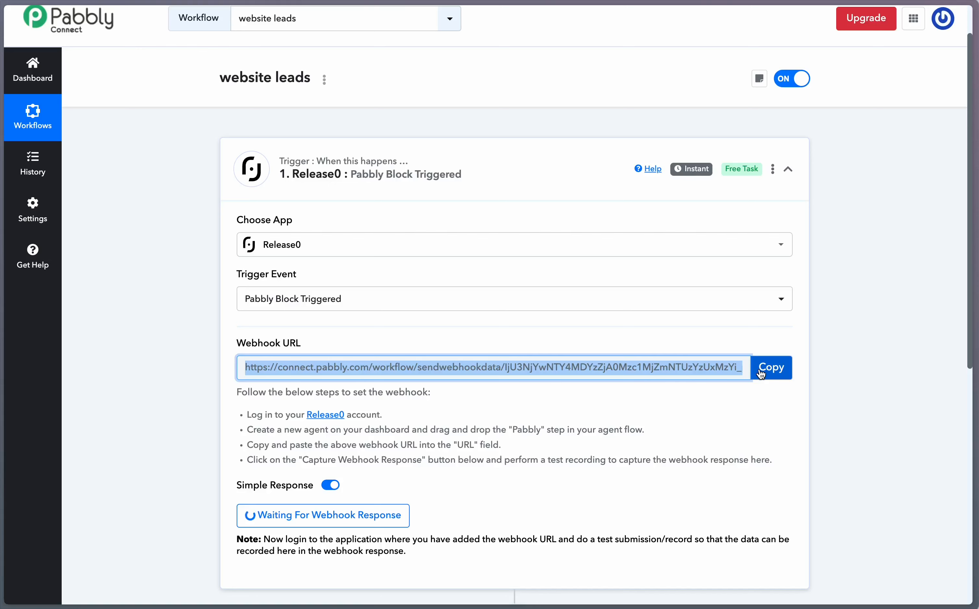
key("ctrl+Tab")
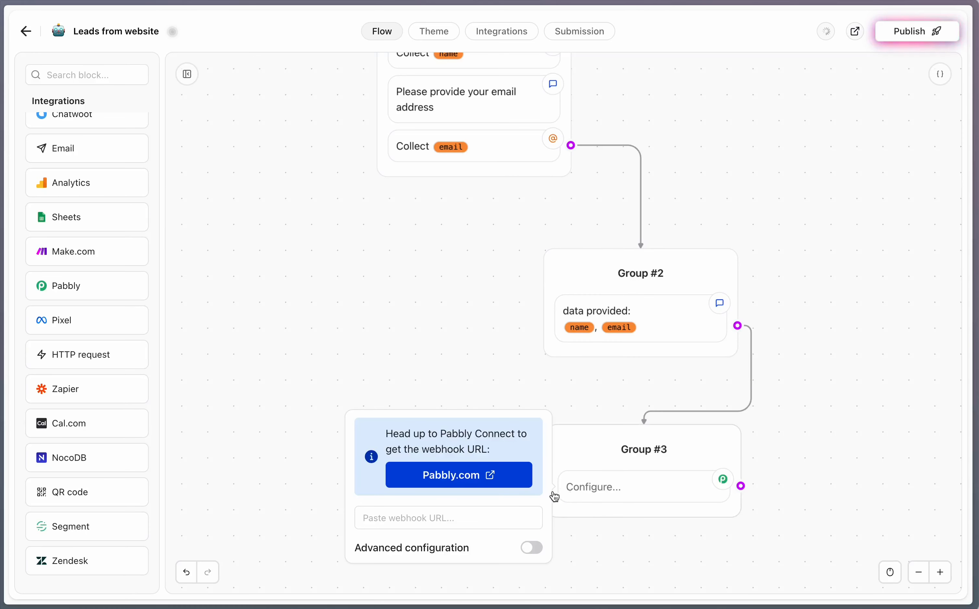
Step: Paste the webhook URL into Group #3's Pabbly block and send a successful test request
left_click(467, 524)
key("ctrl+v")
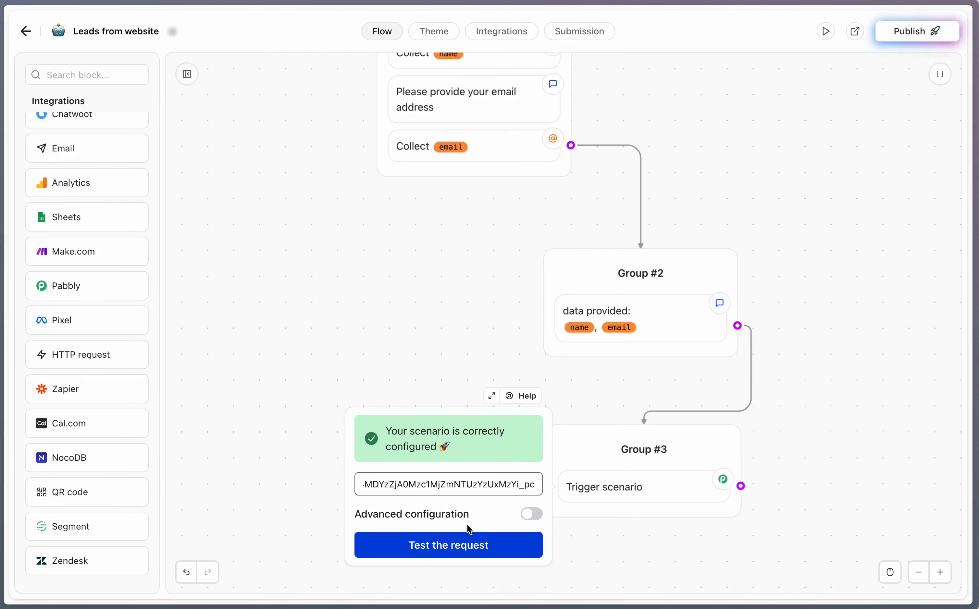
left_click(516, 546)
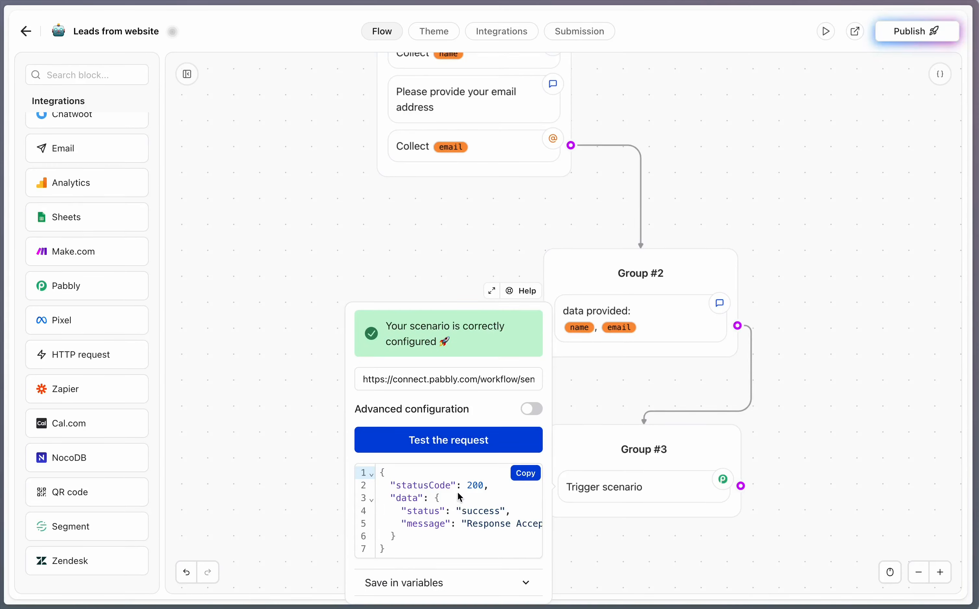
left_click_drag(455, 487, 497, 507)
left_click(606, 532)
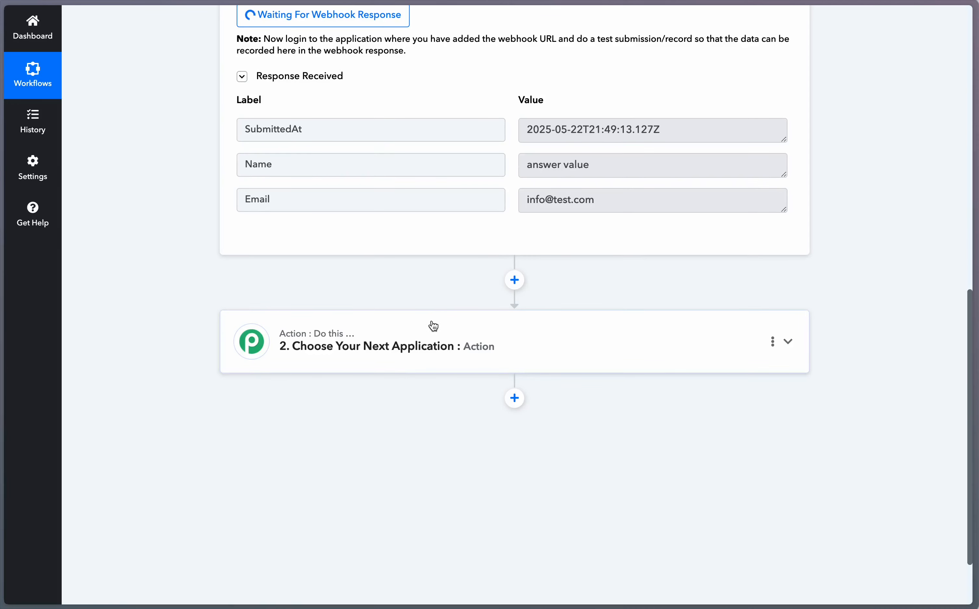
Step: Set the action step to Moosend's 'Add New Subscriber' event
scroll(432, 323, "up", 3)
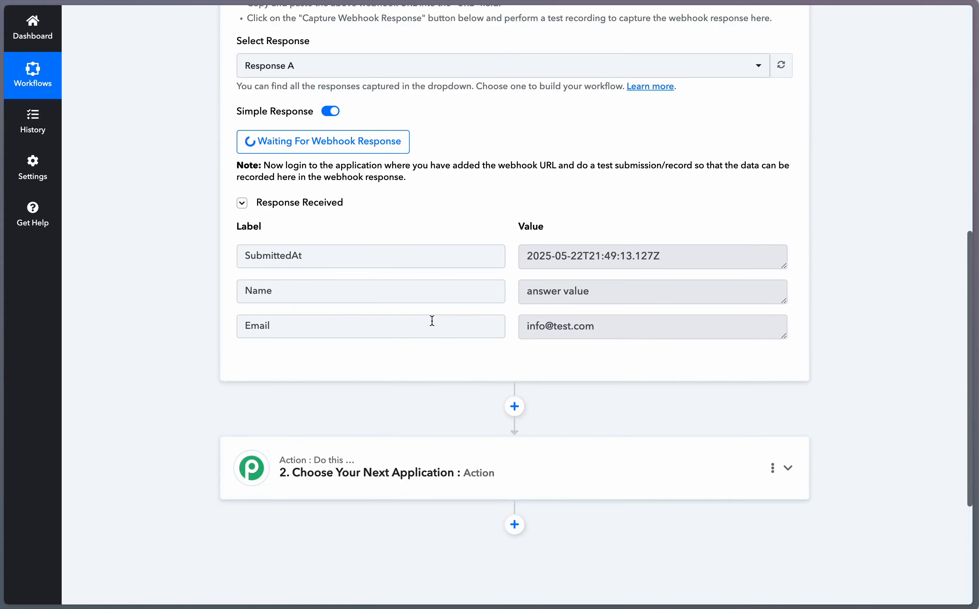
scroll(431, 324, "down", 5)
left_click(413, 271)
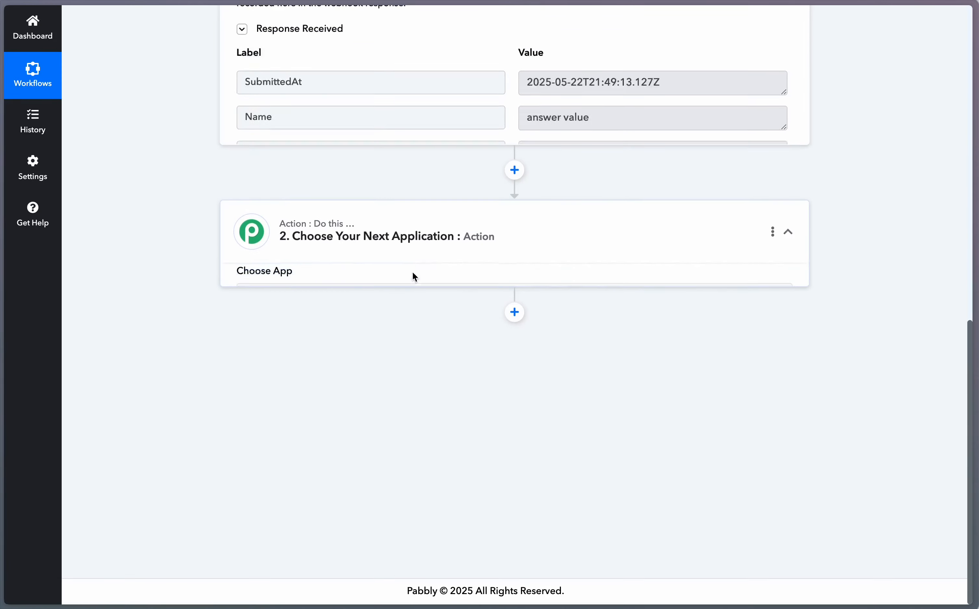
left_click(503, 375)
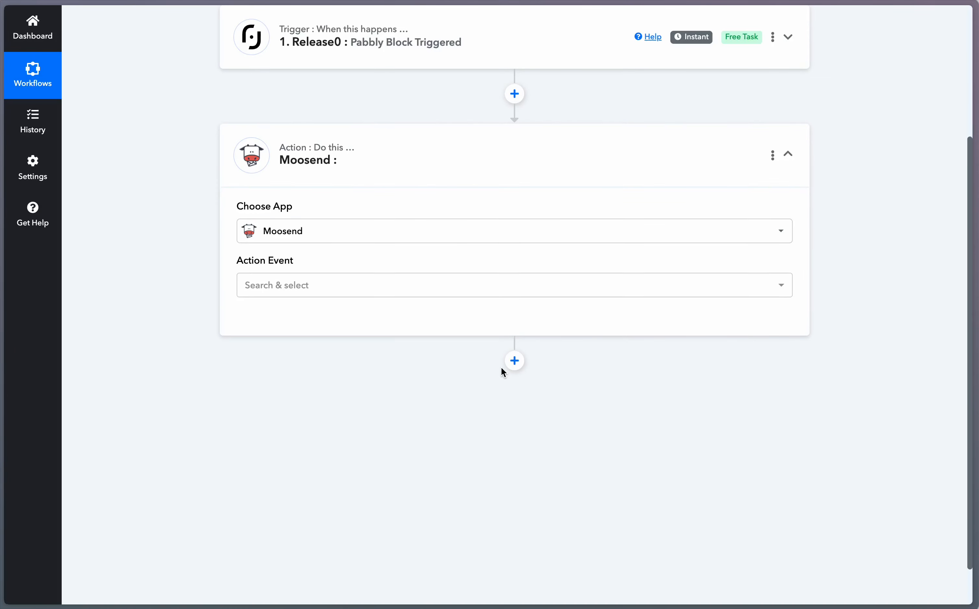
left_click(431, 287)
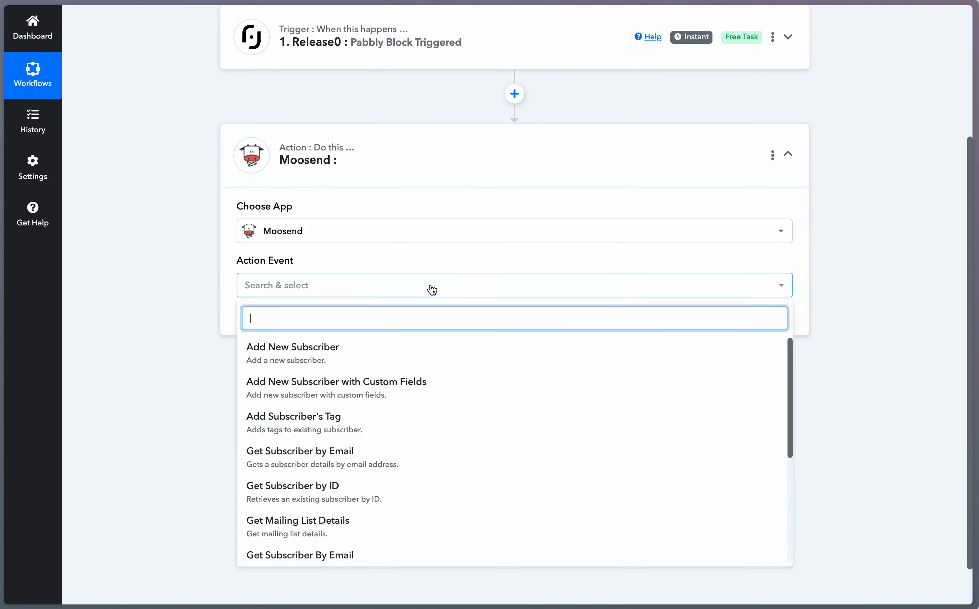
left_click(341, 362)
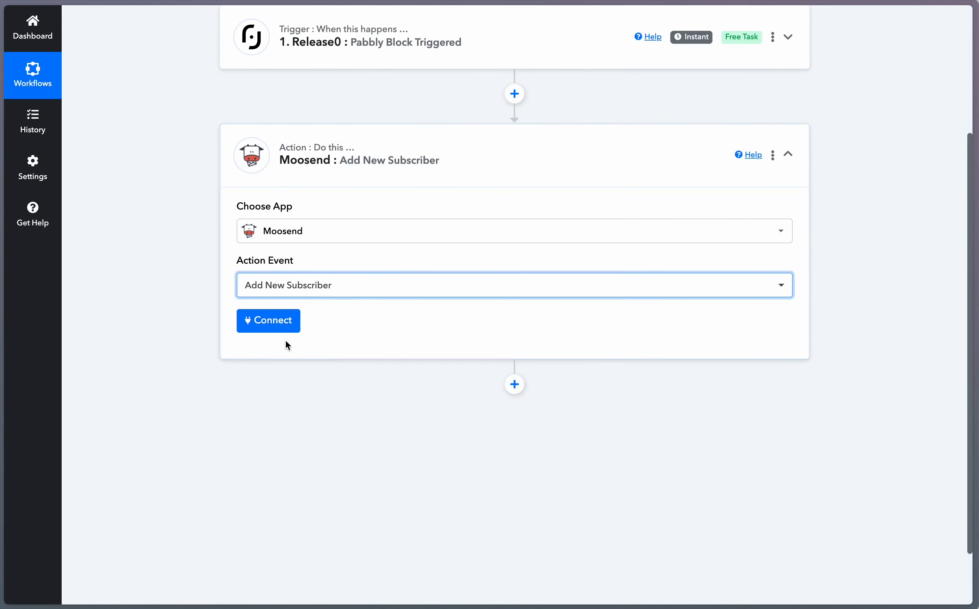
Step: Connect the action using the existing Moosend connection and save it
left_click(280, 327)
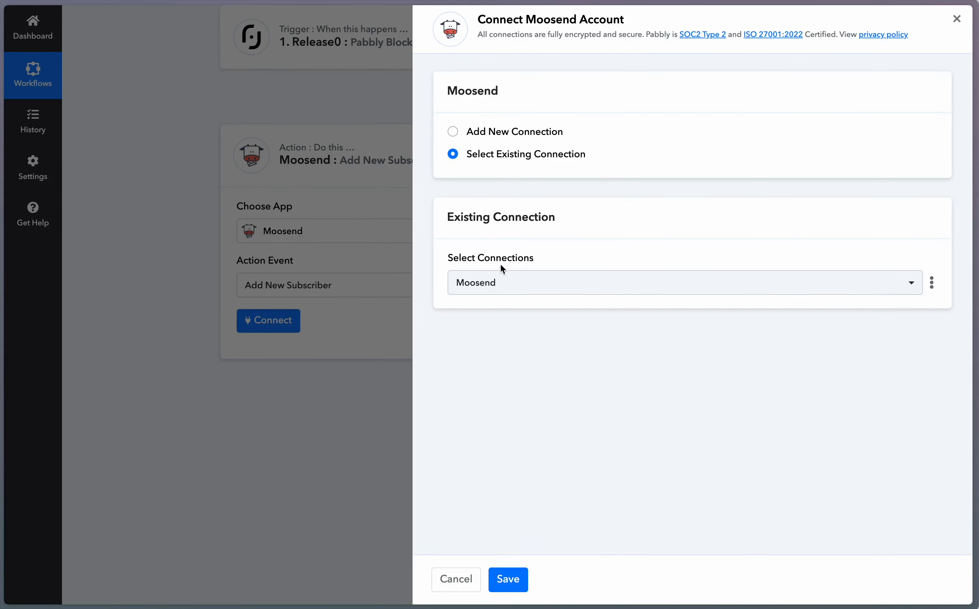
left_click(509, 282)
left_click(509, 282)
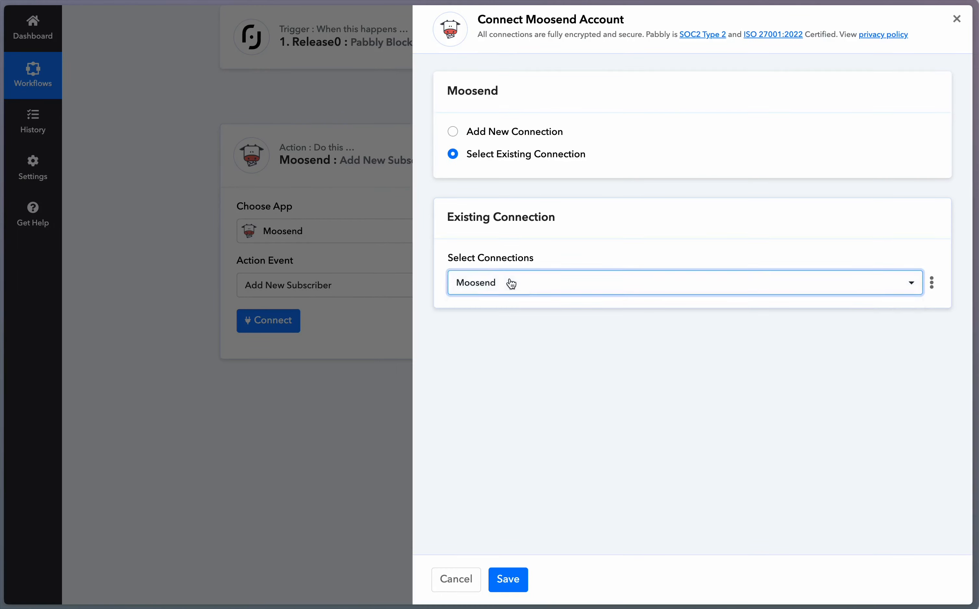
left_click(508, 579)
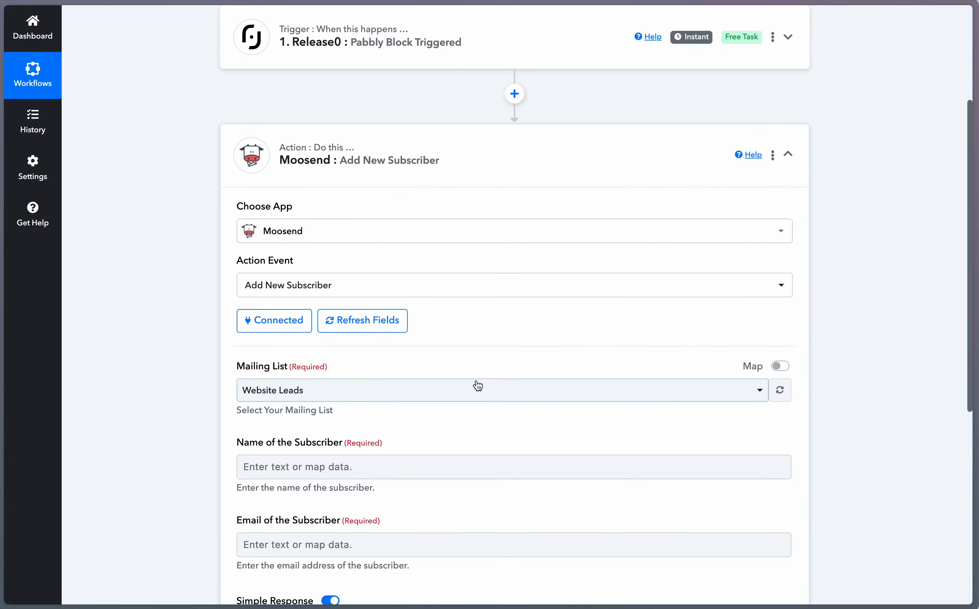
Step: Keep Website Leads as the mailing list and map Release0's Name answer into the subscriber name
scroll(478, 386, "down", 2)
left_click(450, 349)
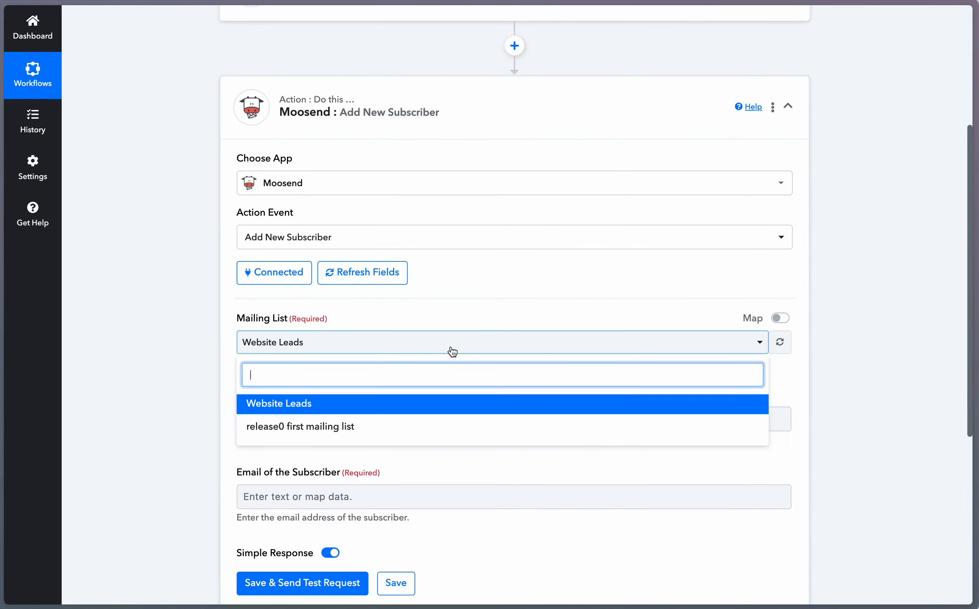
left_click(453, 351)
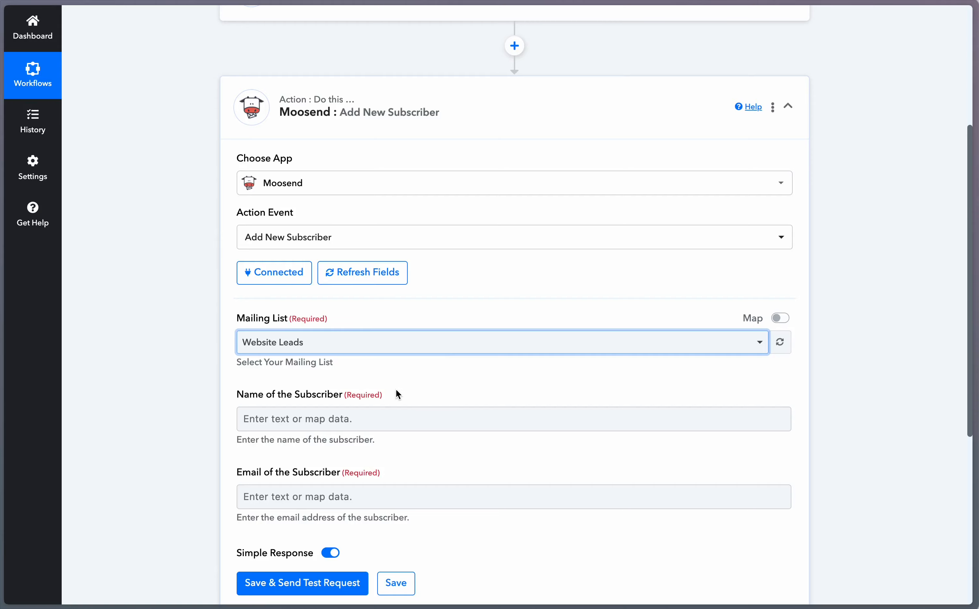
scroll(397, 395, "down", 3)
left_click(376, 323)
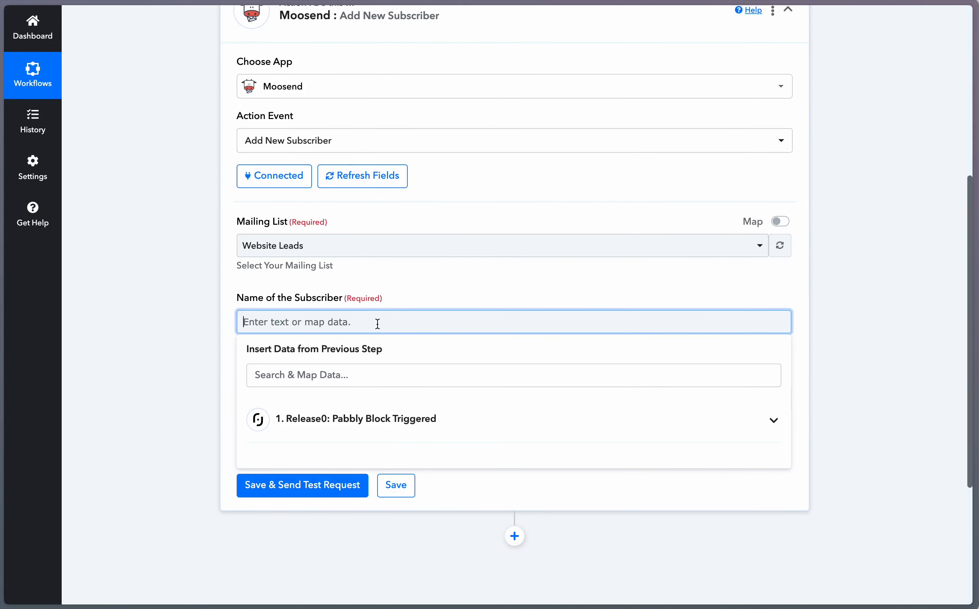
left_click(327, 376)
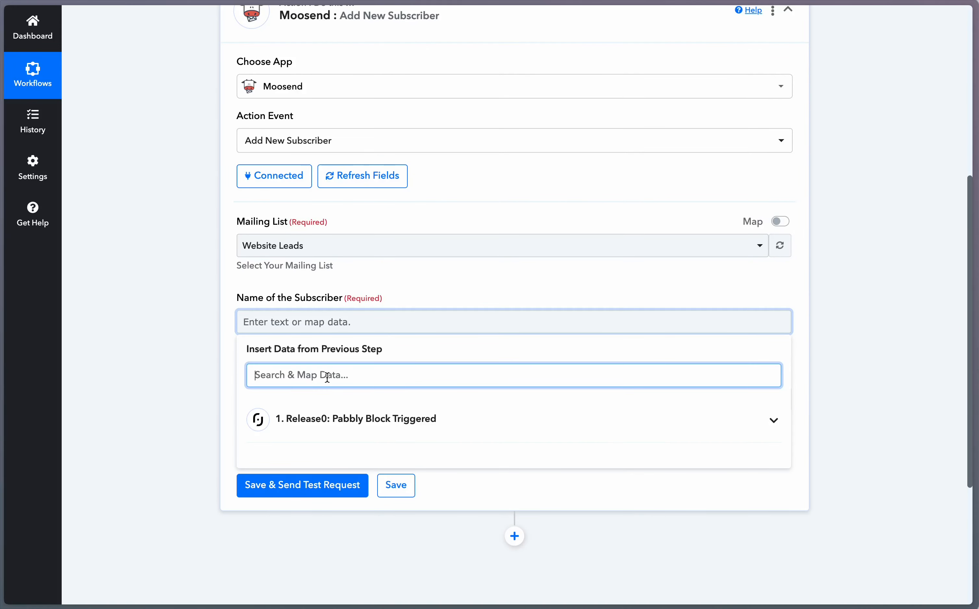
type("name")
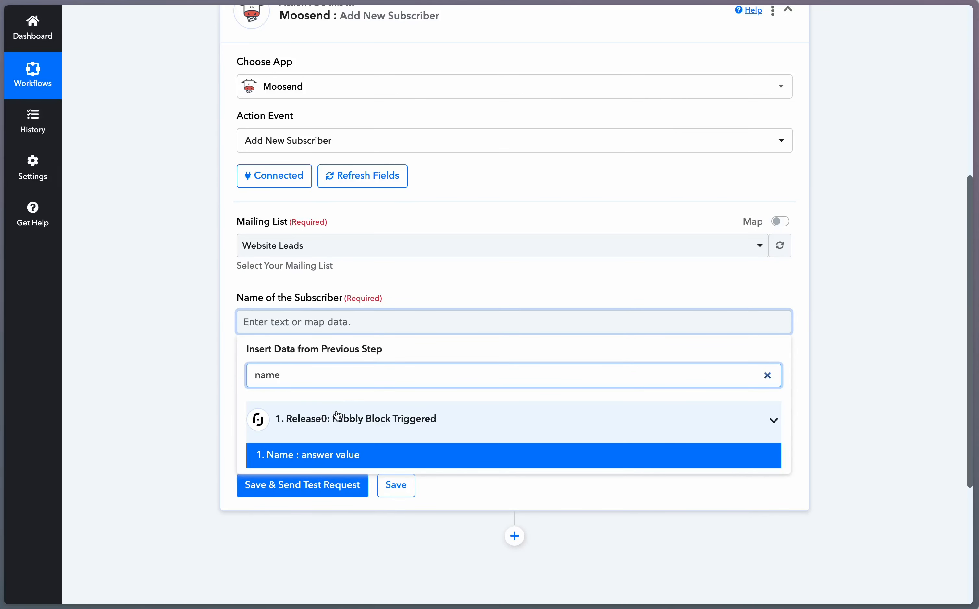
scroll(336, 418, "down", 1)
scroll(338, 413, "up", 1)
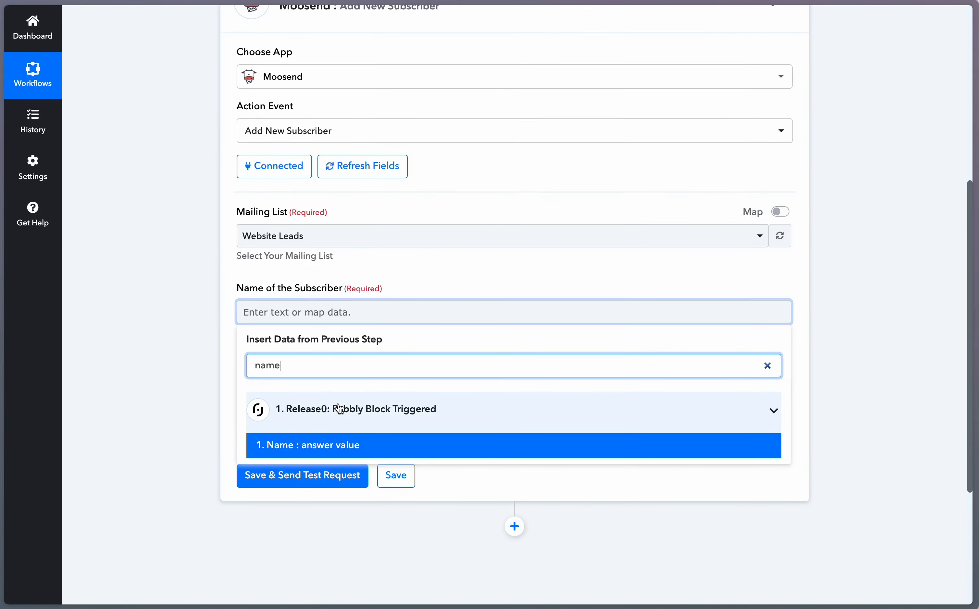
key("BackSpace")
key("BackSpace")
key("BackSpace")
key("BackSpace")
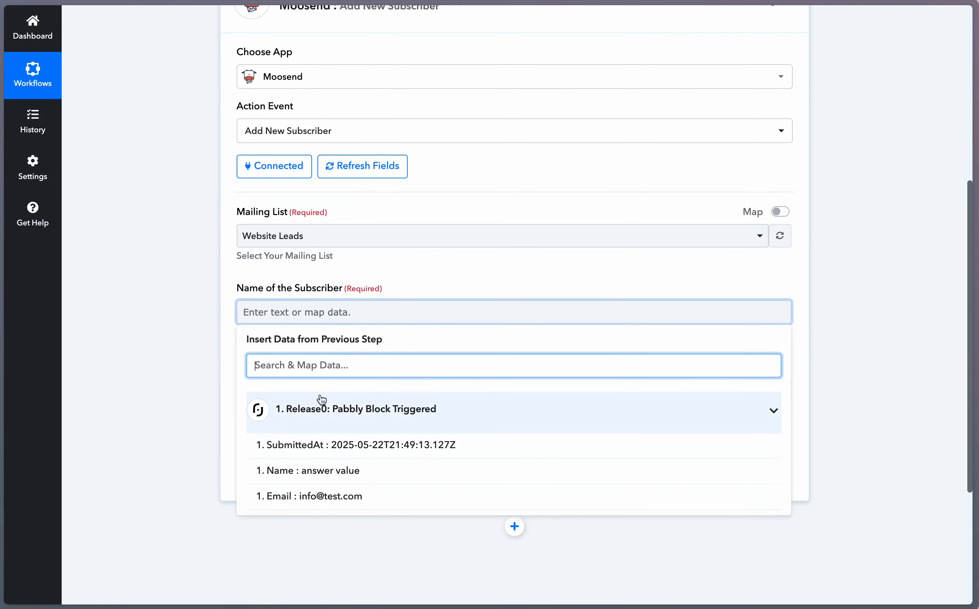
left_click(303, 480)
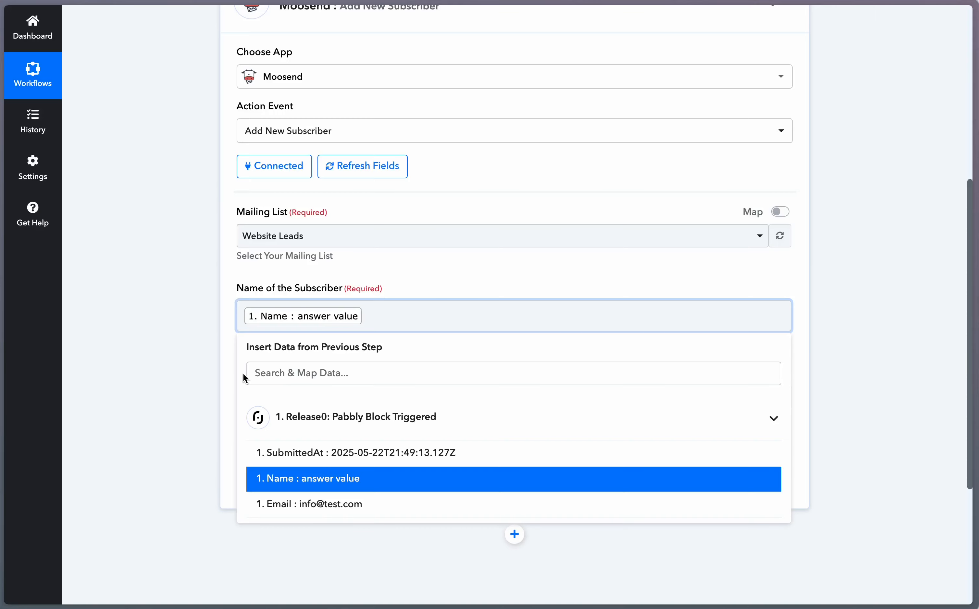
left_click(229, 367)
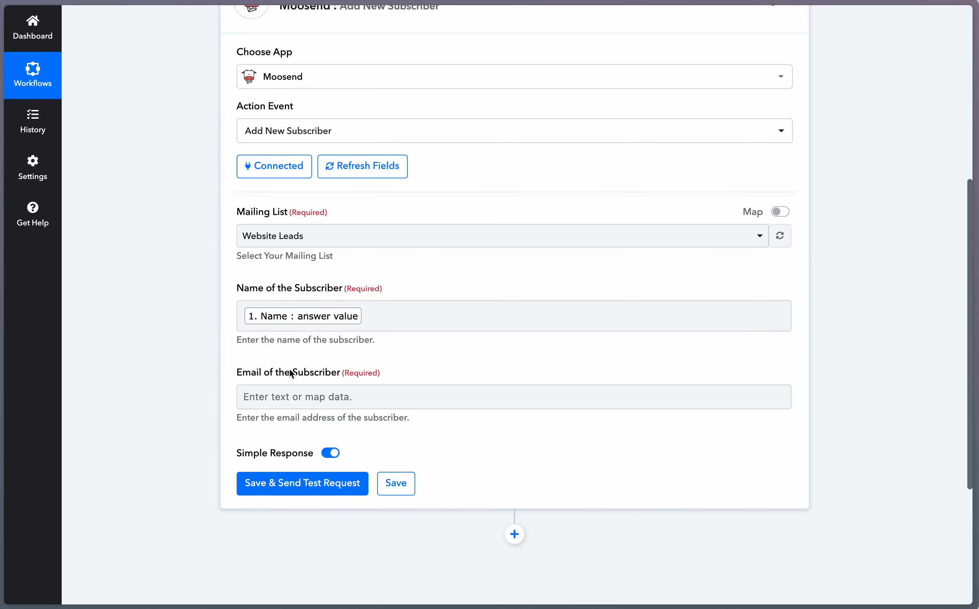
Step: Map Release0's Email answer into the subscriber email field
left_click(293, 396)
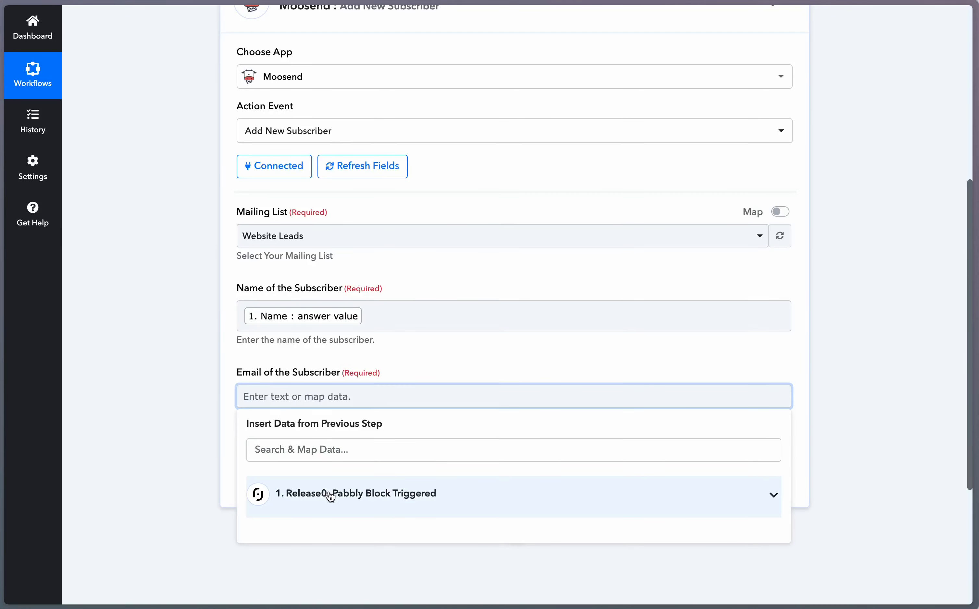
left_click(313, 450)
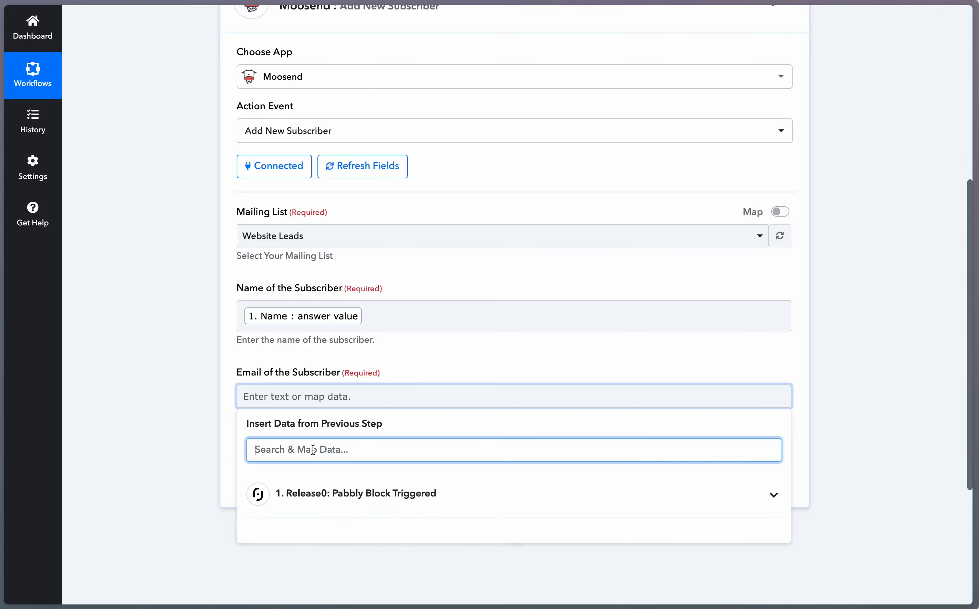
type("em")
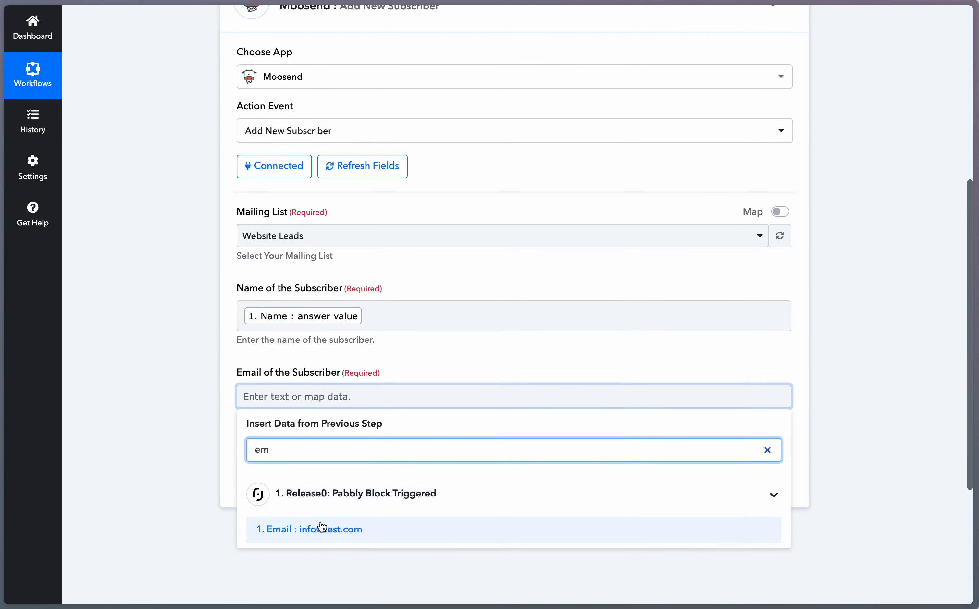
left_click(325, 531)
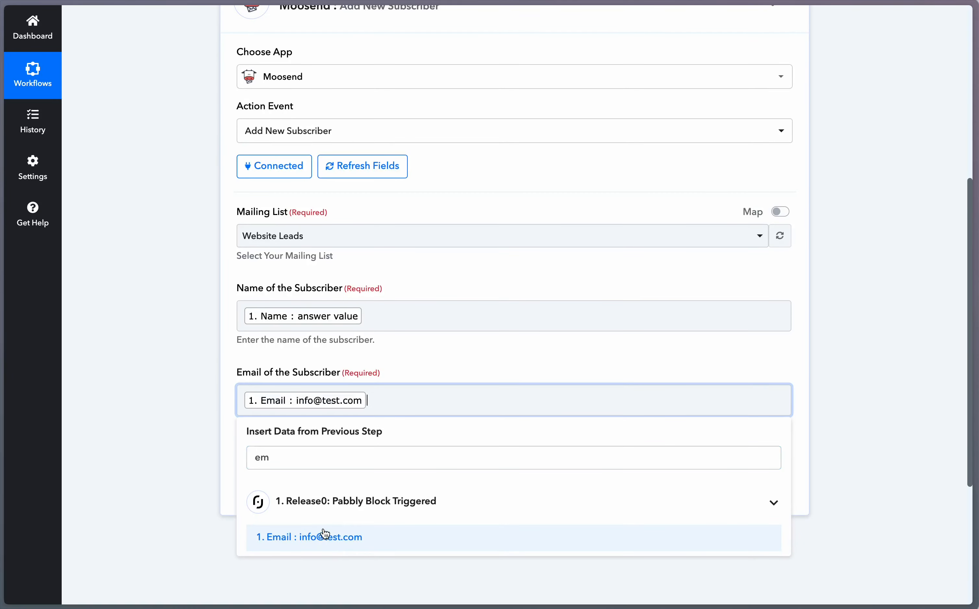
left_click(233, 463)
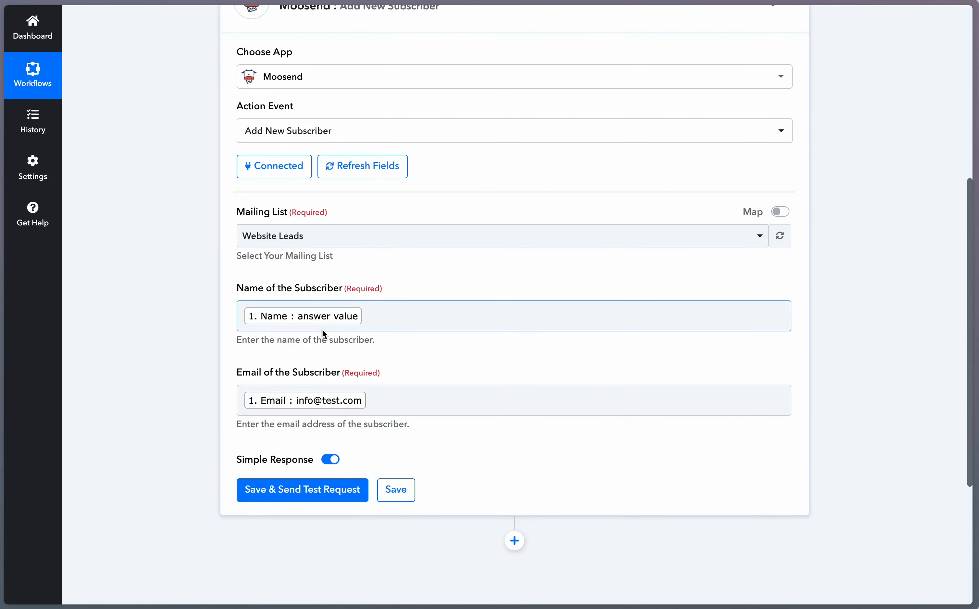
Step: Save the Moosend step, send a test request, and review the response
left_click(322, 500)
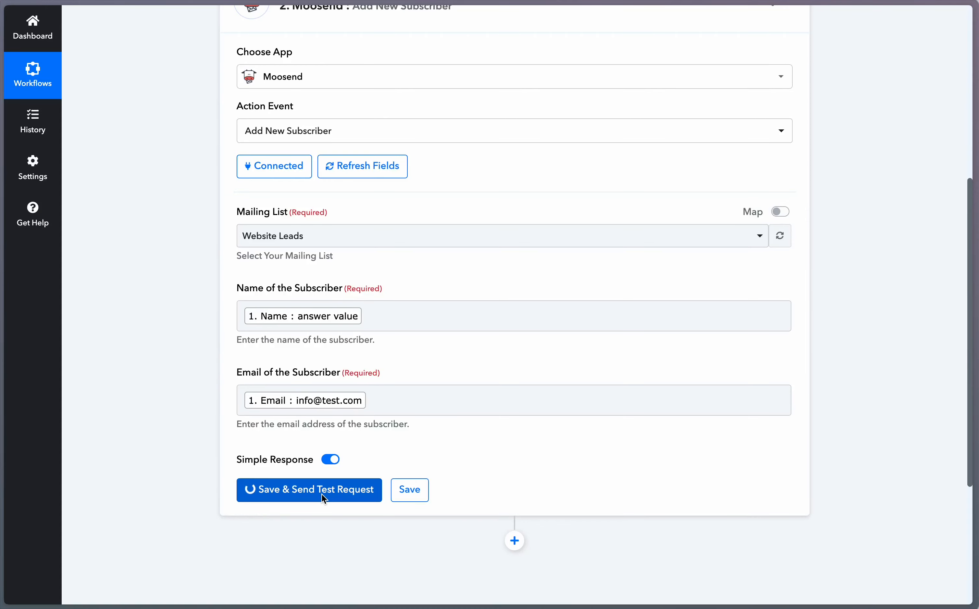
scroll(357, 480, "down", 4)
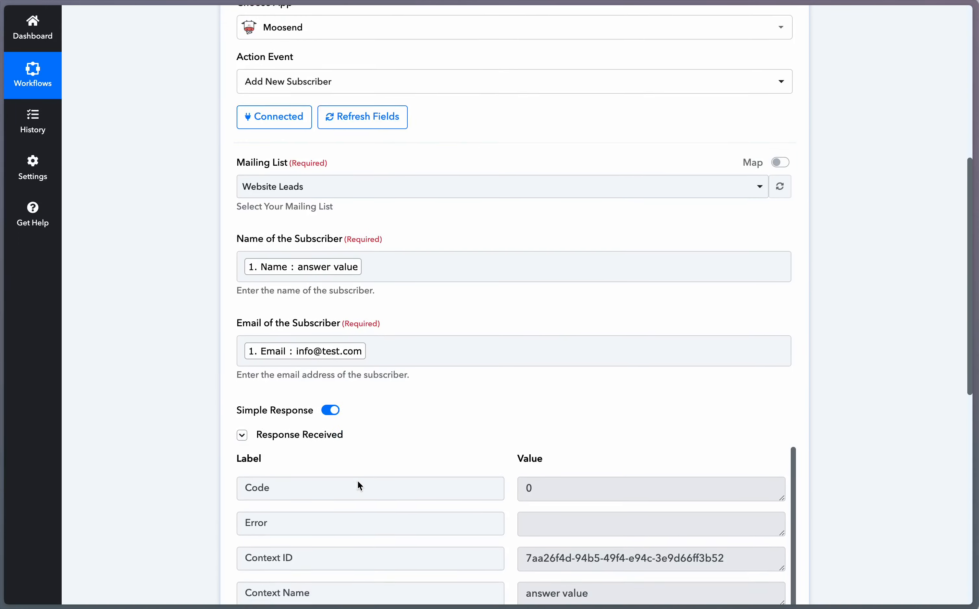
scroll(357, 480, "down", 3)
scroll(544, 415, "down", 3)
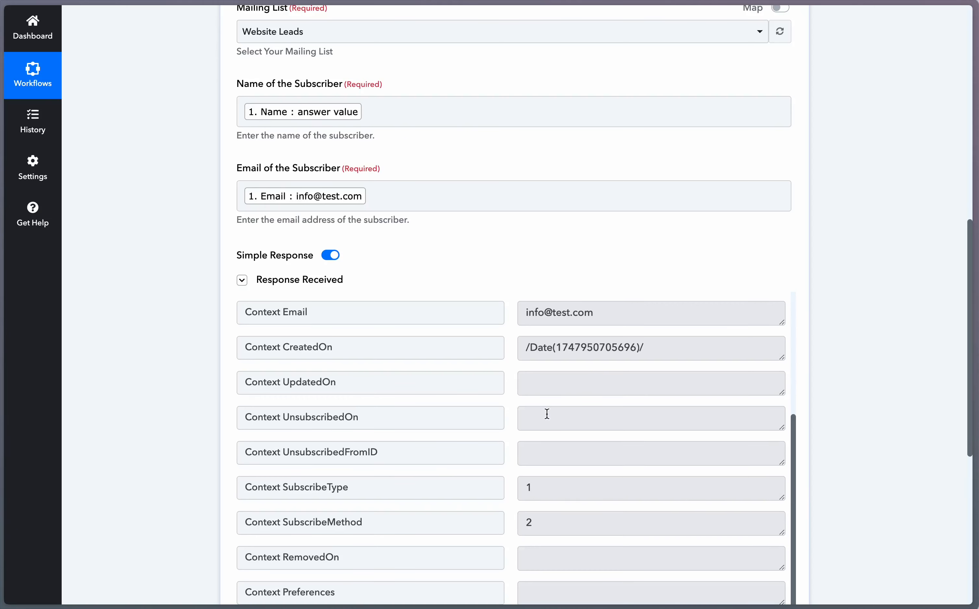
key("super+Tab")
key("super+Tab")
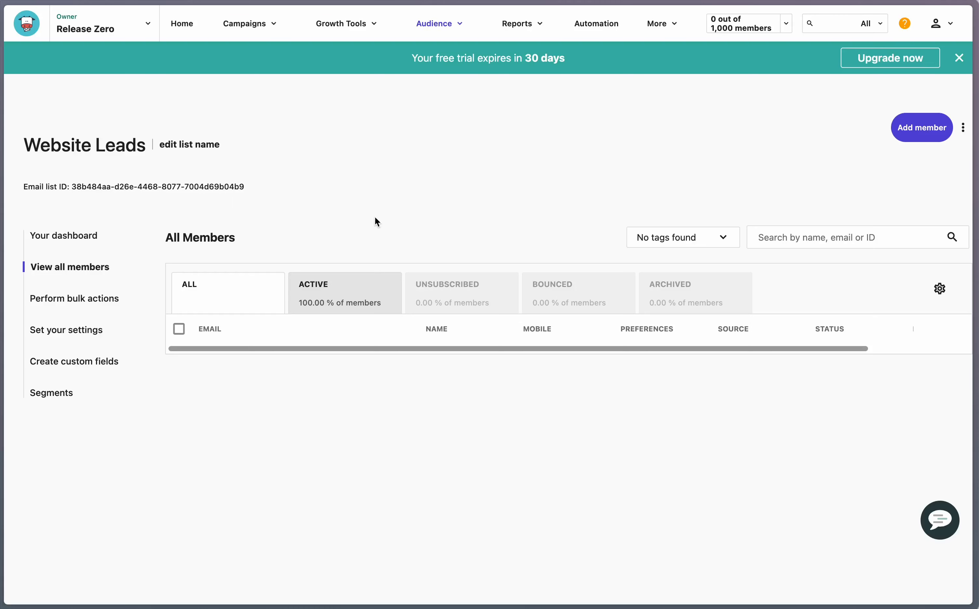
Step: Permanently delete the test subscriber from the Website Leads list instead of archiving it
left_click_drag(767, 405, 548, 407)
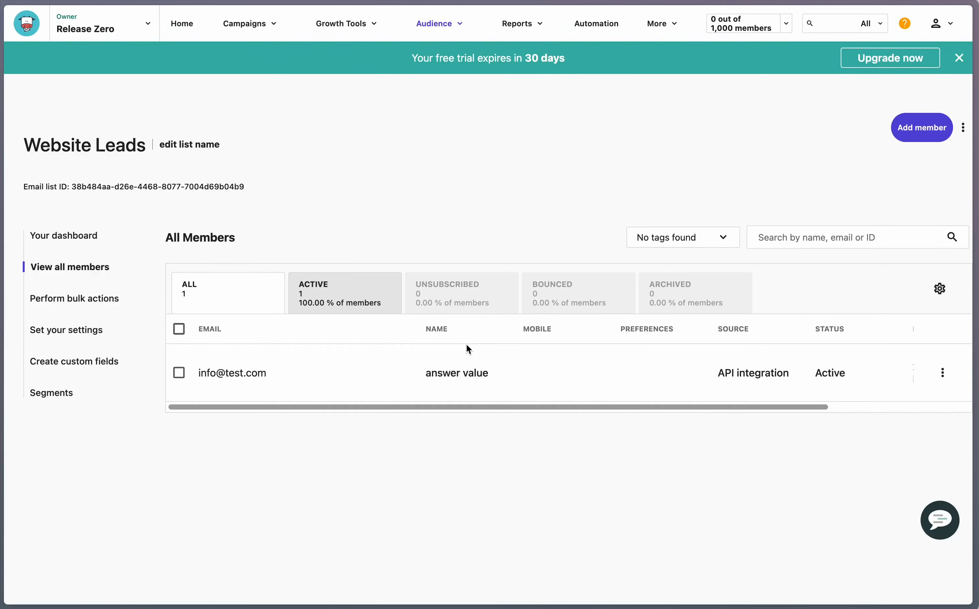
left_click(179, 372)
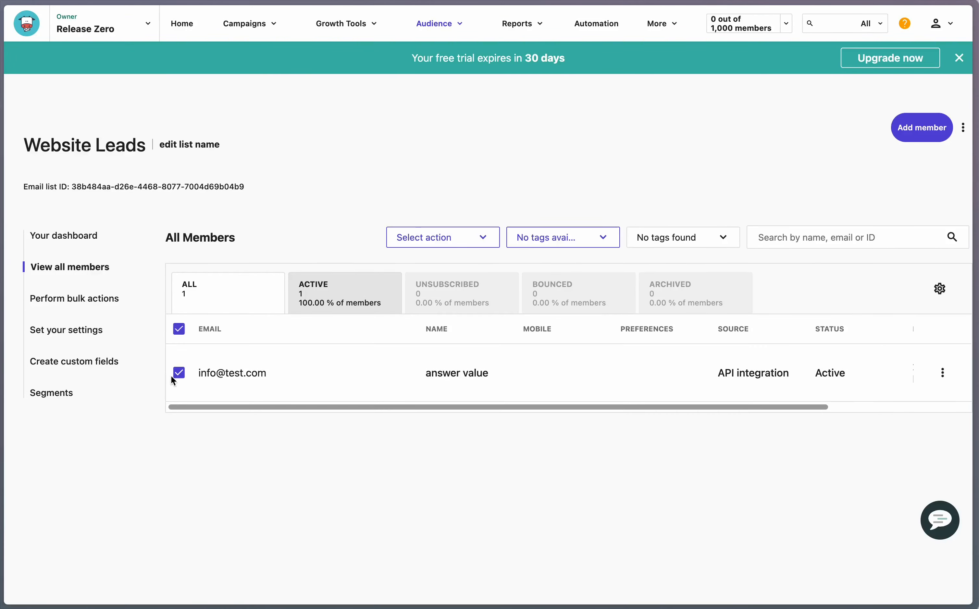
left_click(943, 373)
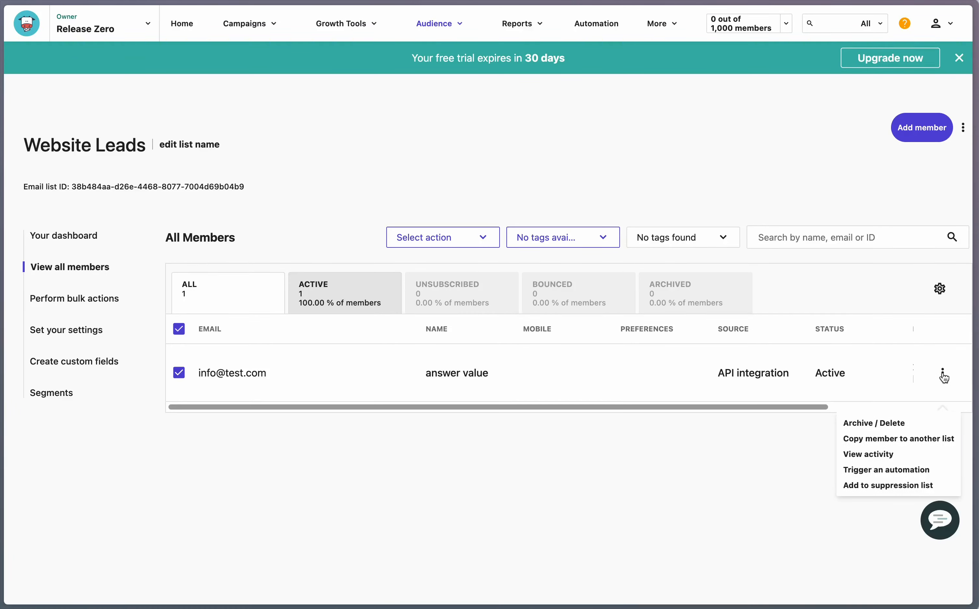
left_click(883, 426)
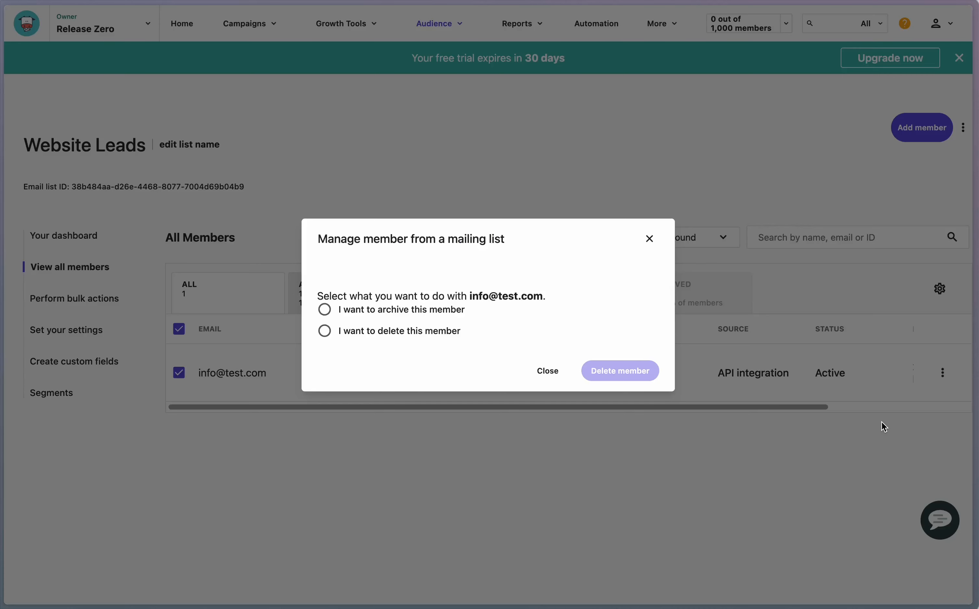
left_click(395, 332)
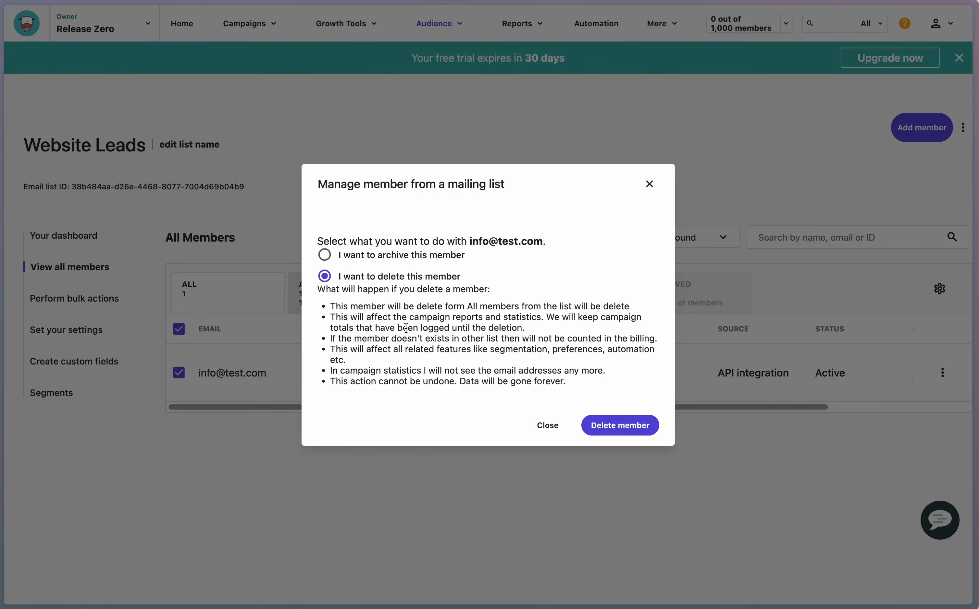
left_click(633, 421)
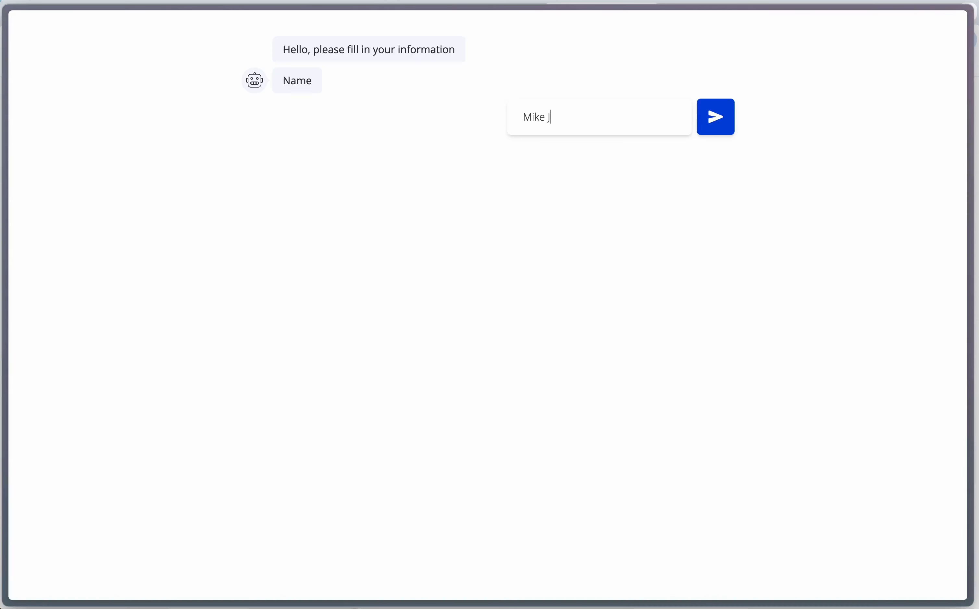
Step: Submit a test name and email address to the Release0 bot, then reload Moosend's Website Leads list
type("udge")
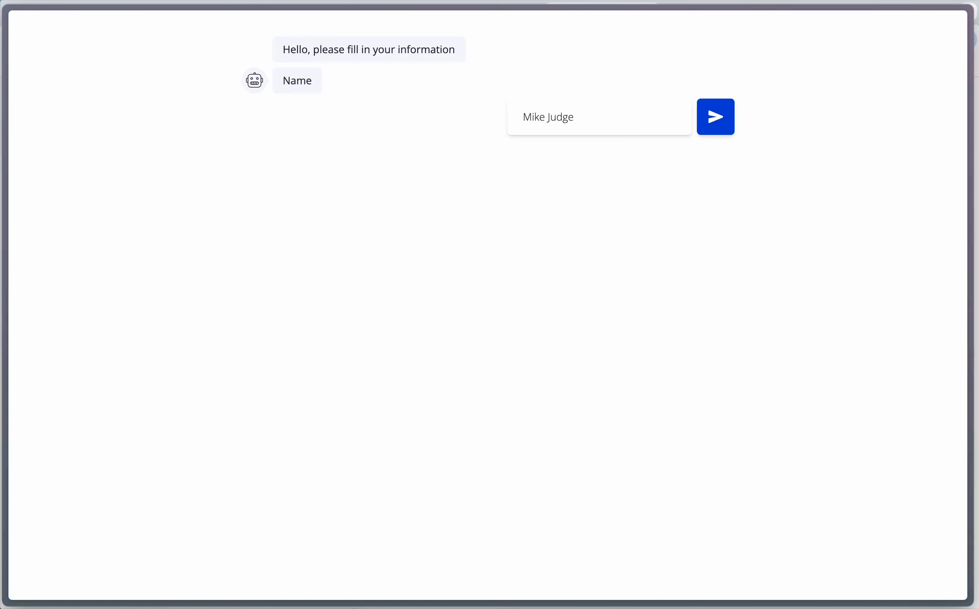
key("Return")
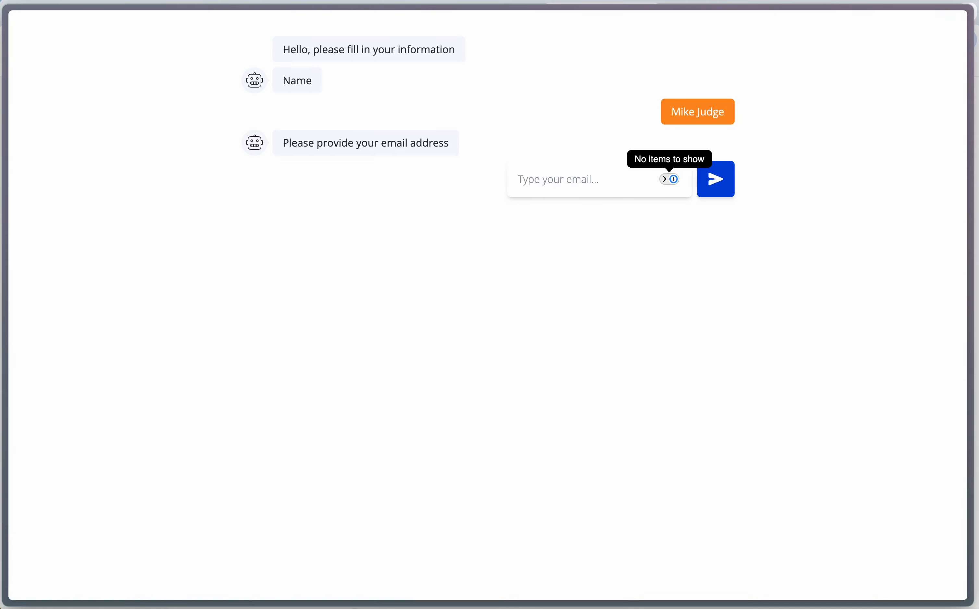
key("Return")
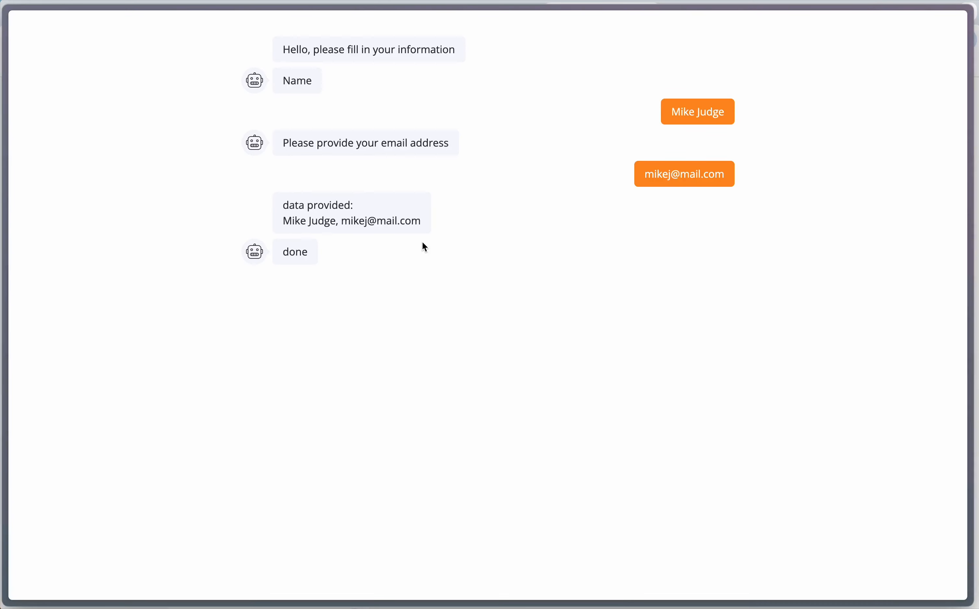
key("alt+Tab")
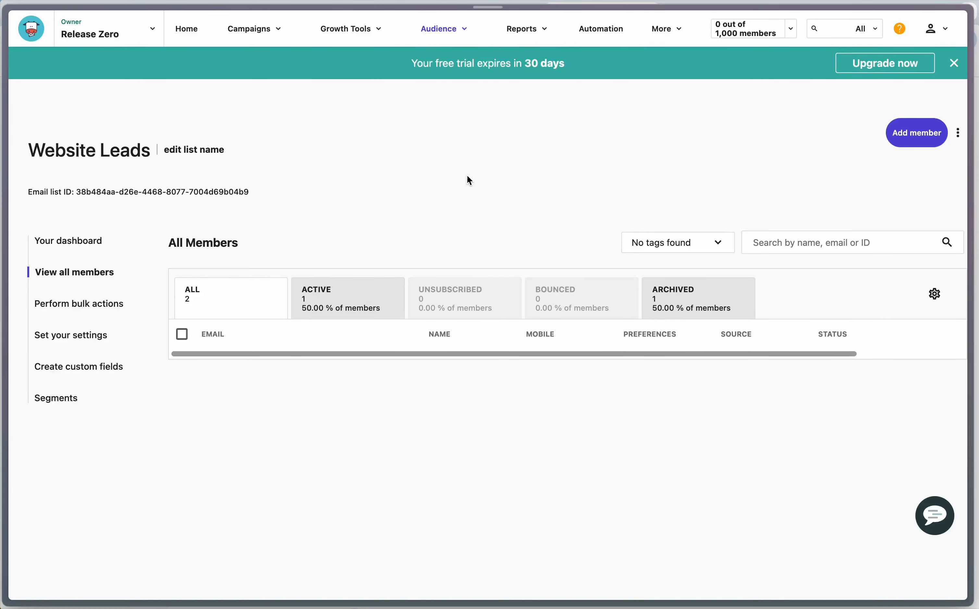
key("super+r")
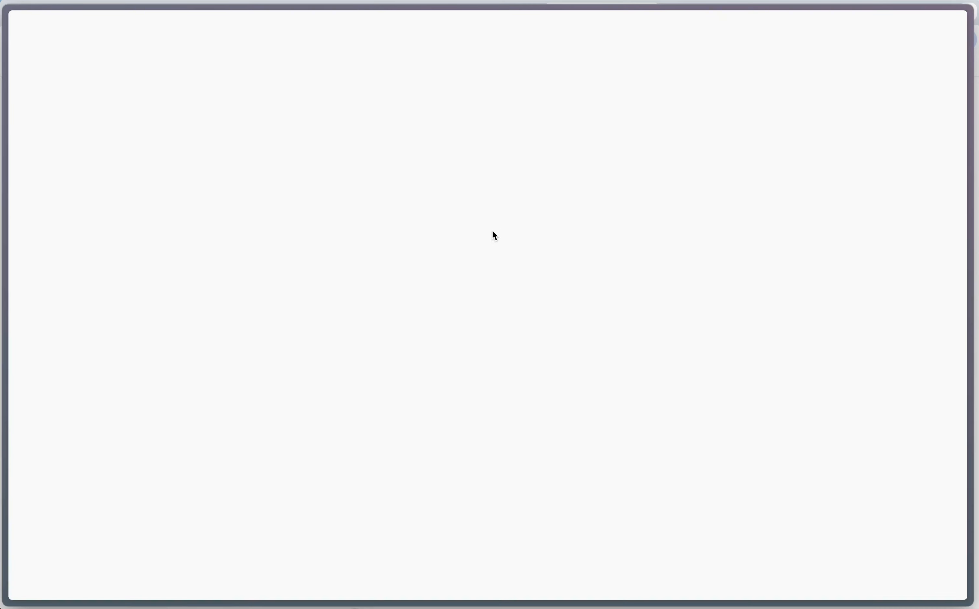